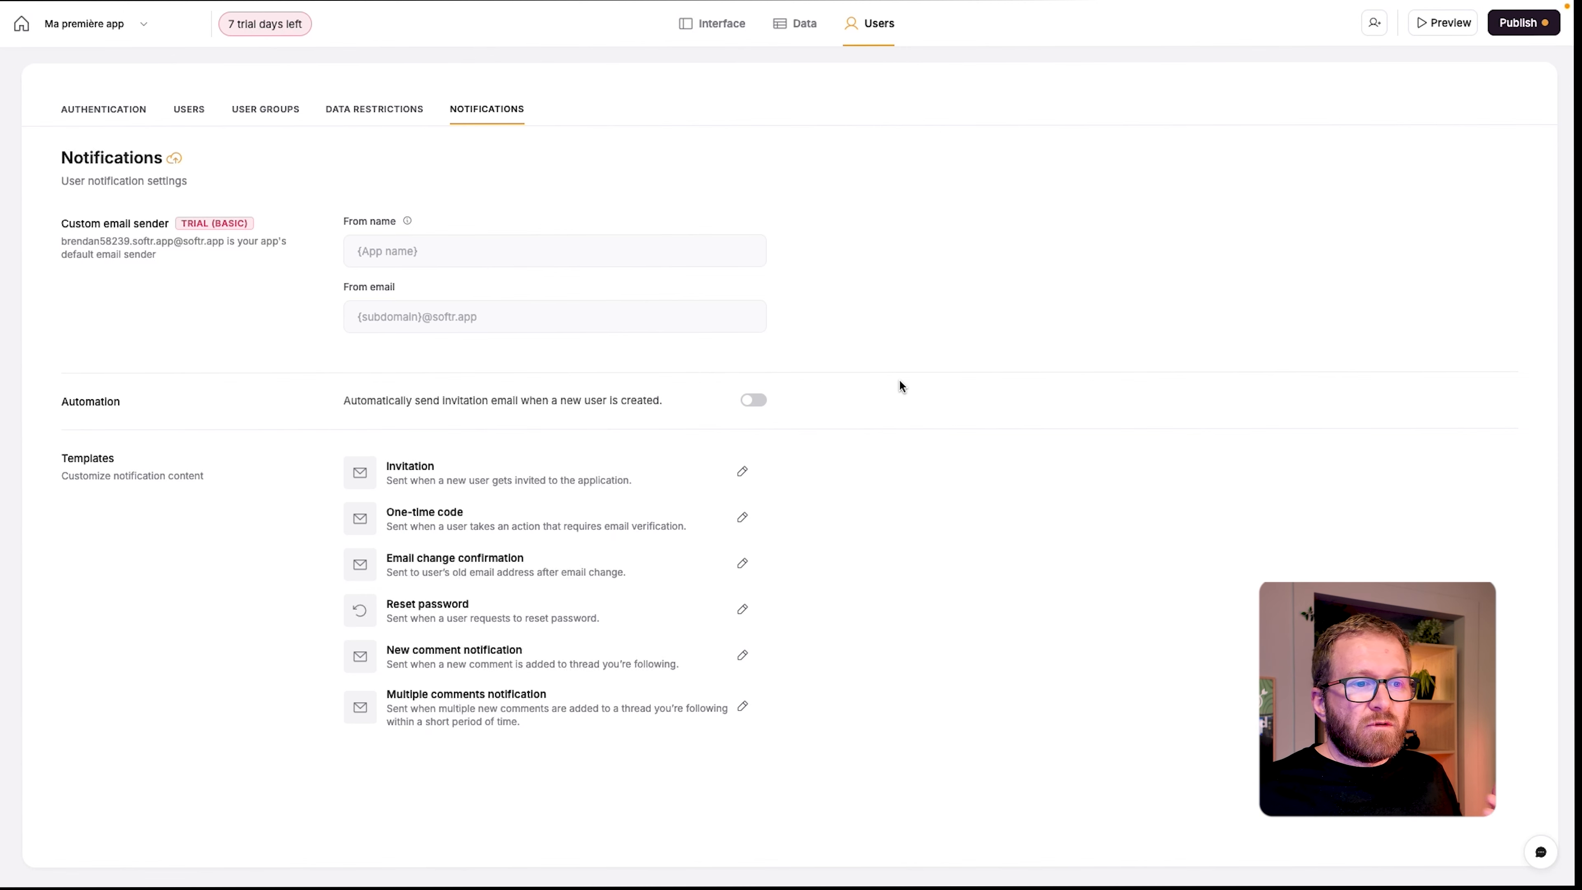
- Open the app's interface editor and check the Overview page in tablet and mobile layouts, returning to desktop
left_click(722, 25)
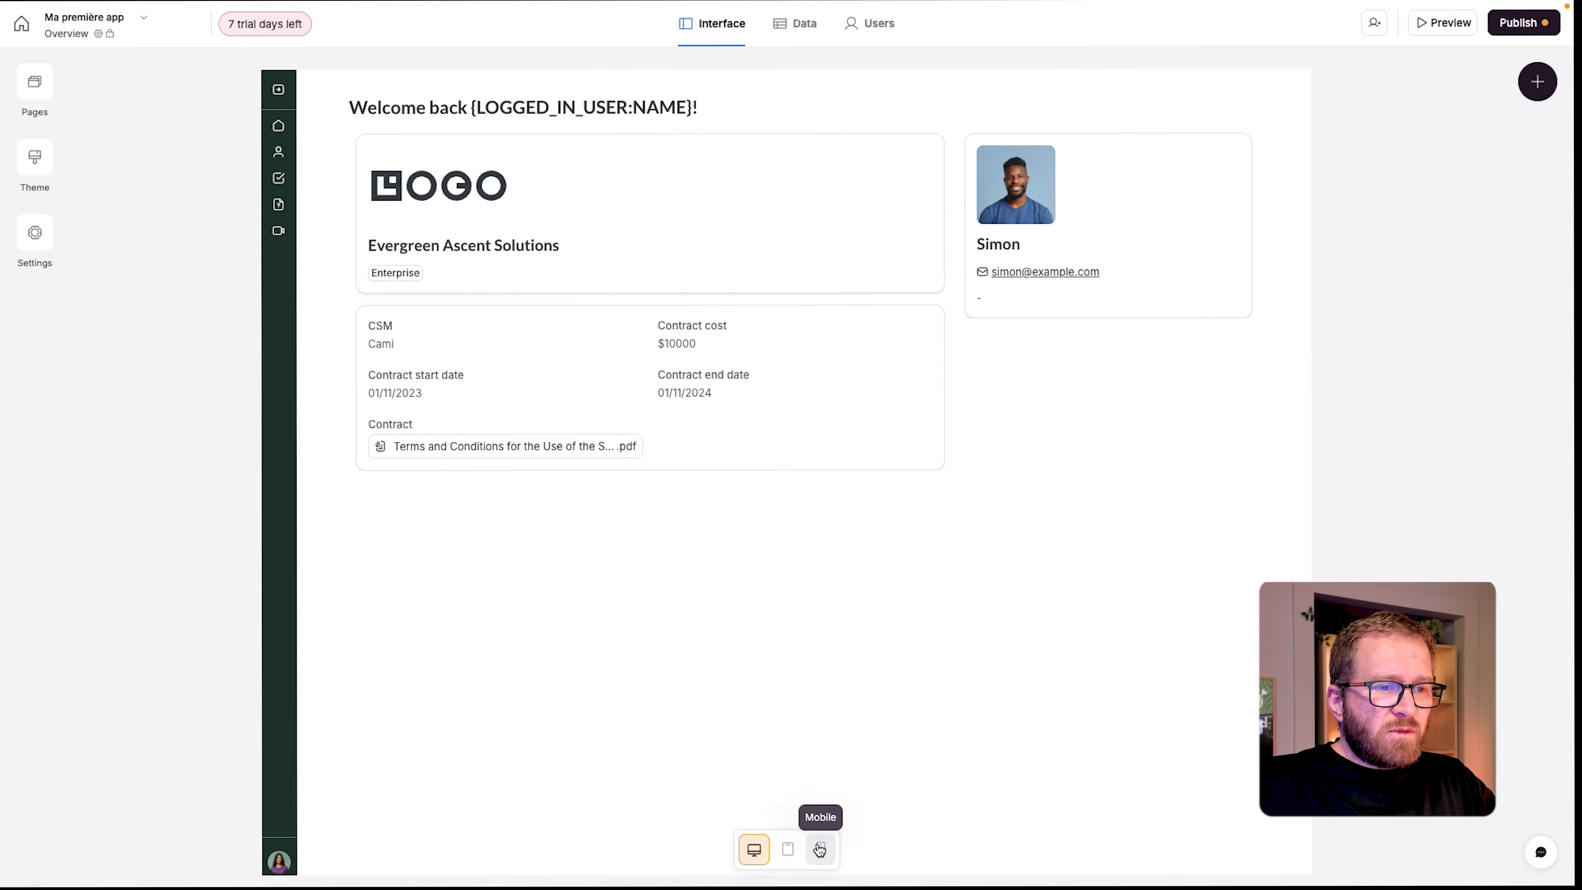
left_click(788, 851)
left_click(821, 854)
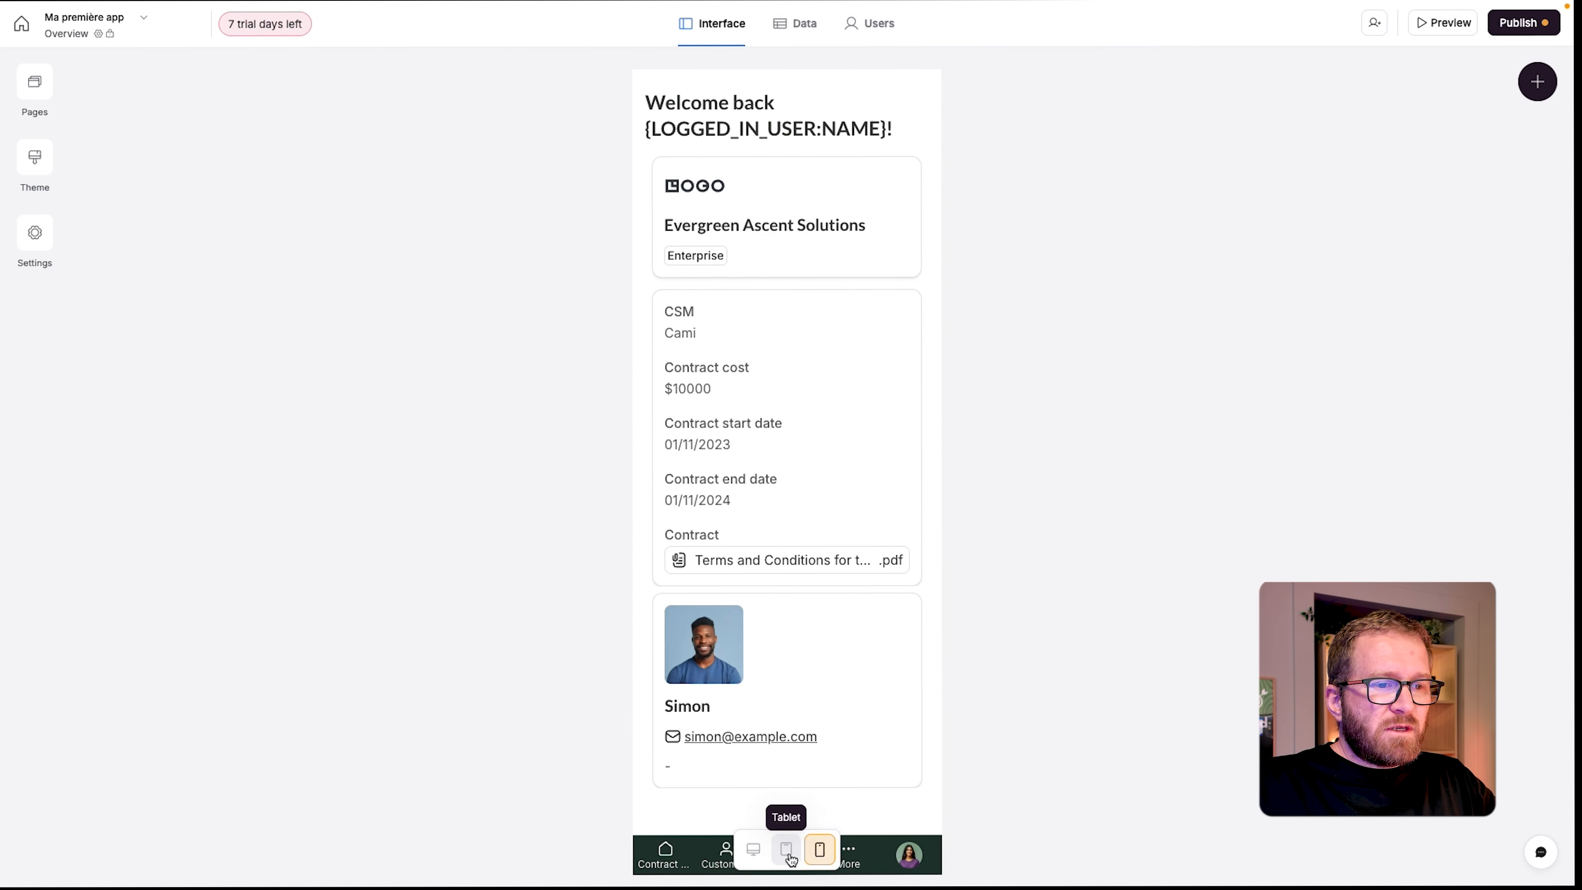
left_click(753, 853)
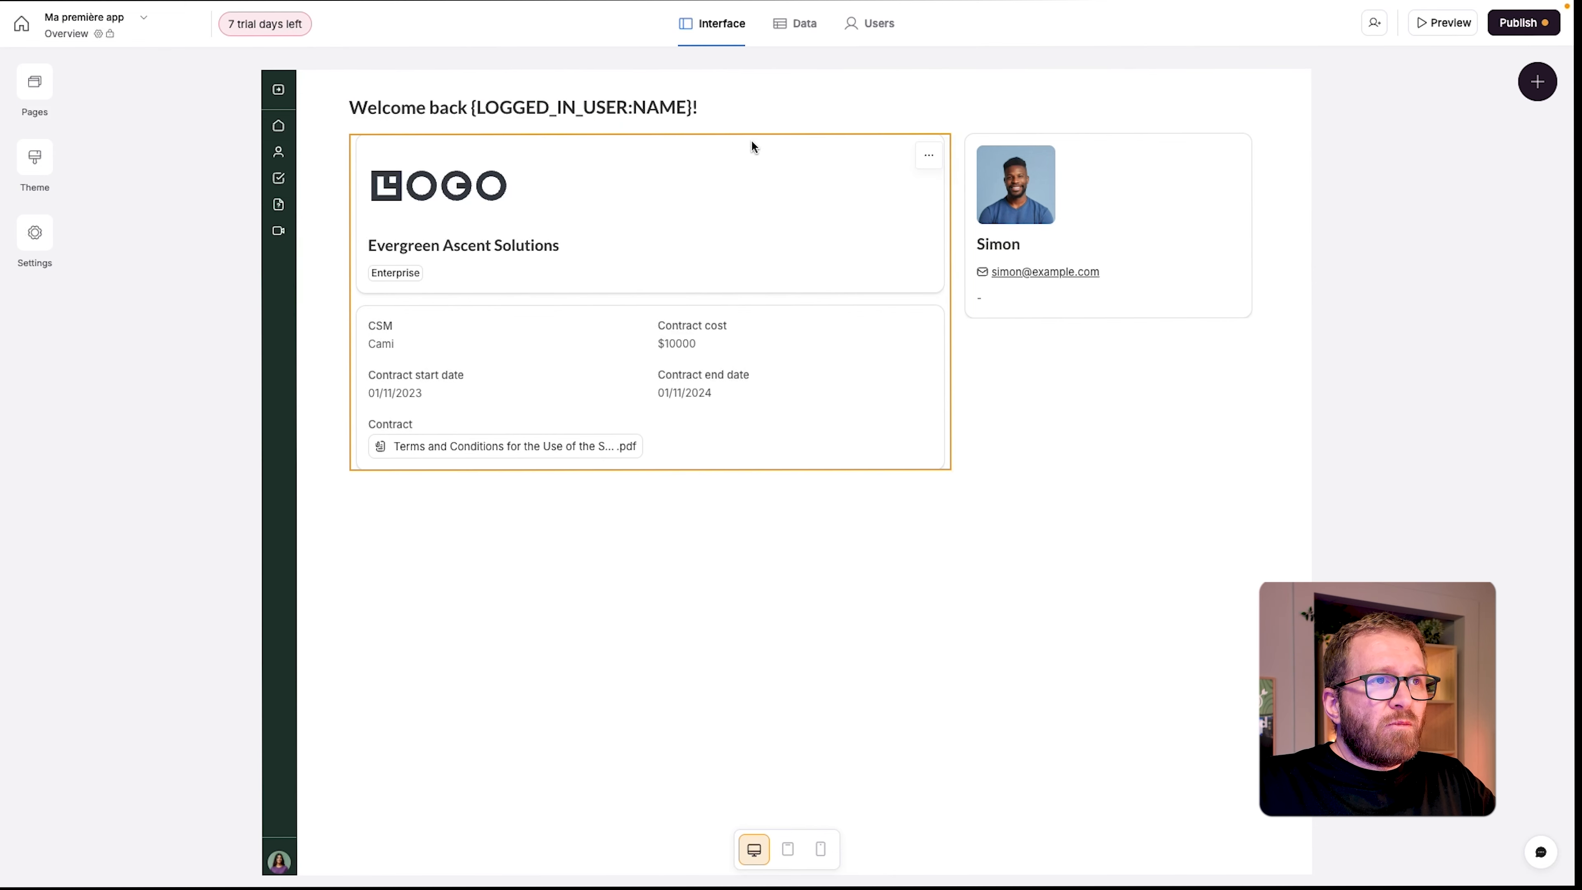
- Select the column container around the welcome section and review its styles, visibility and general settings
left_click(911, 101)
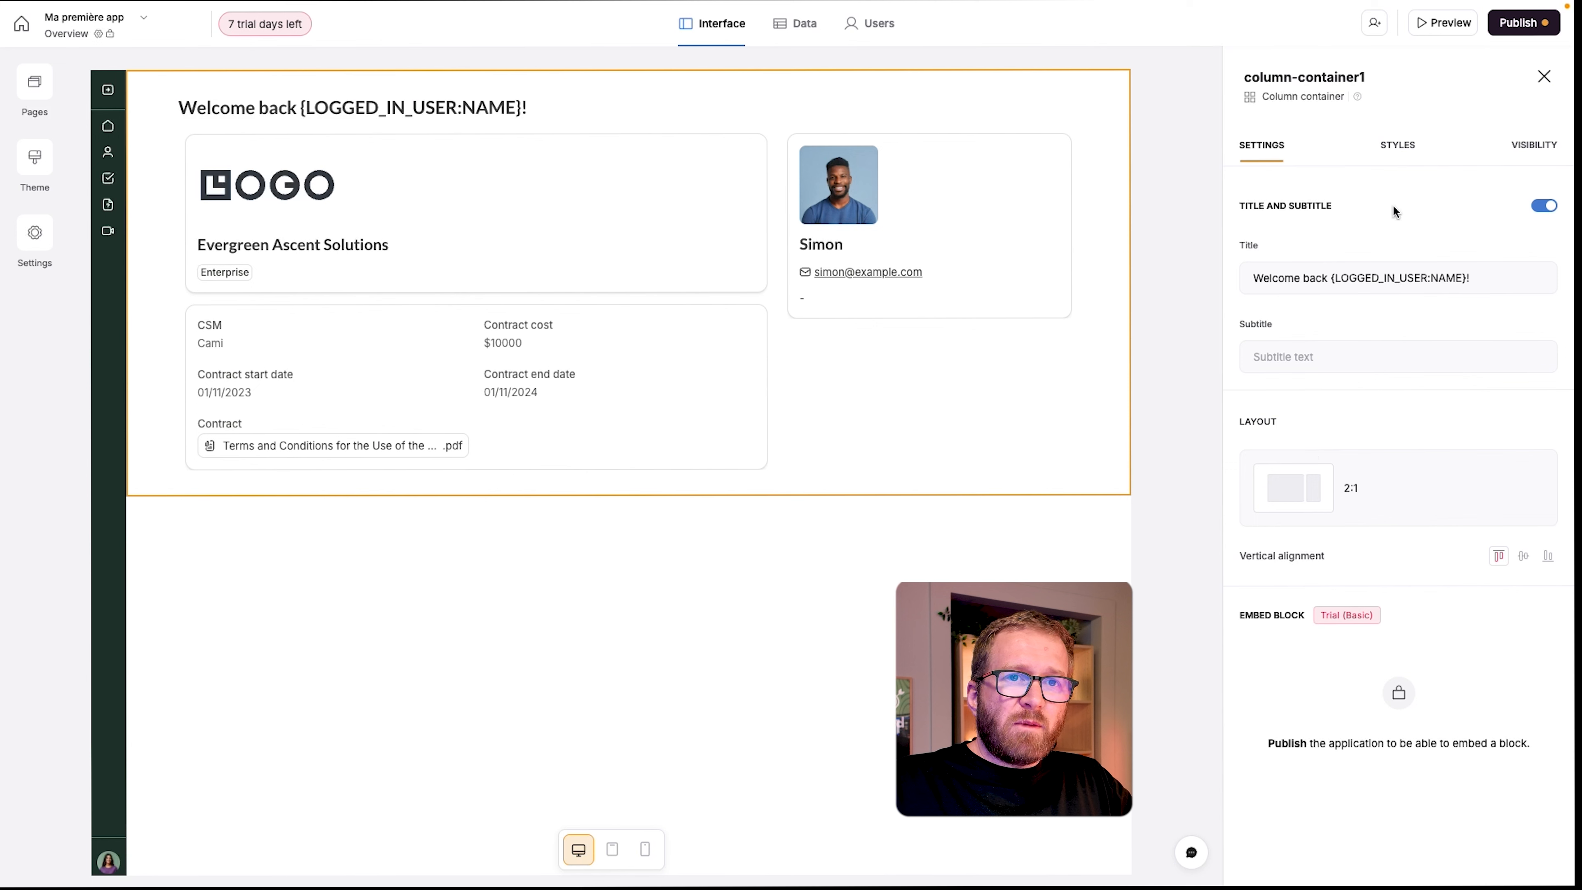
left_click(1408, 153)
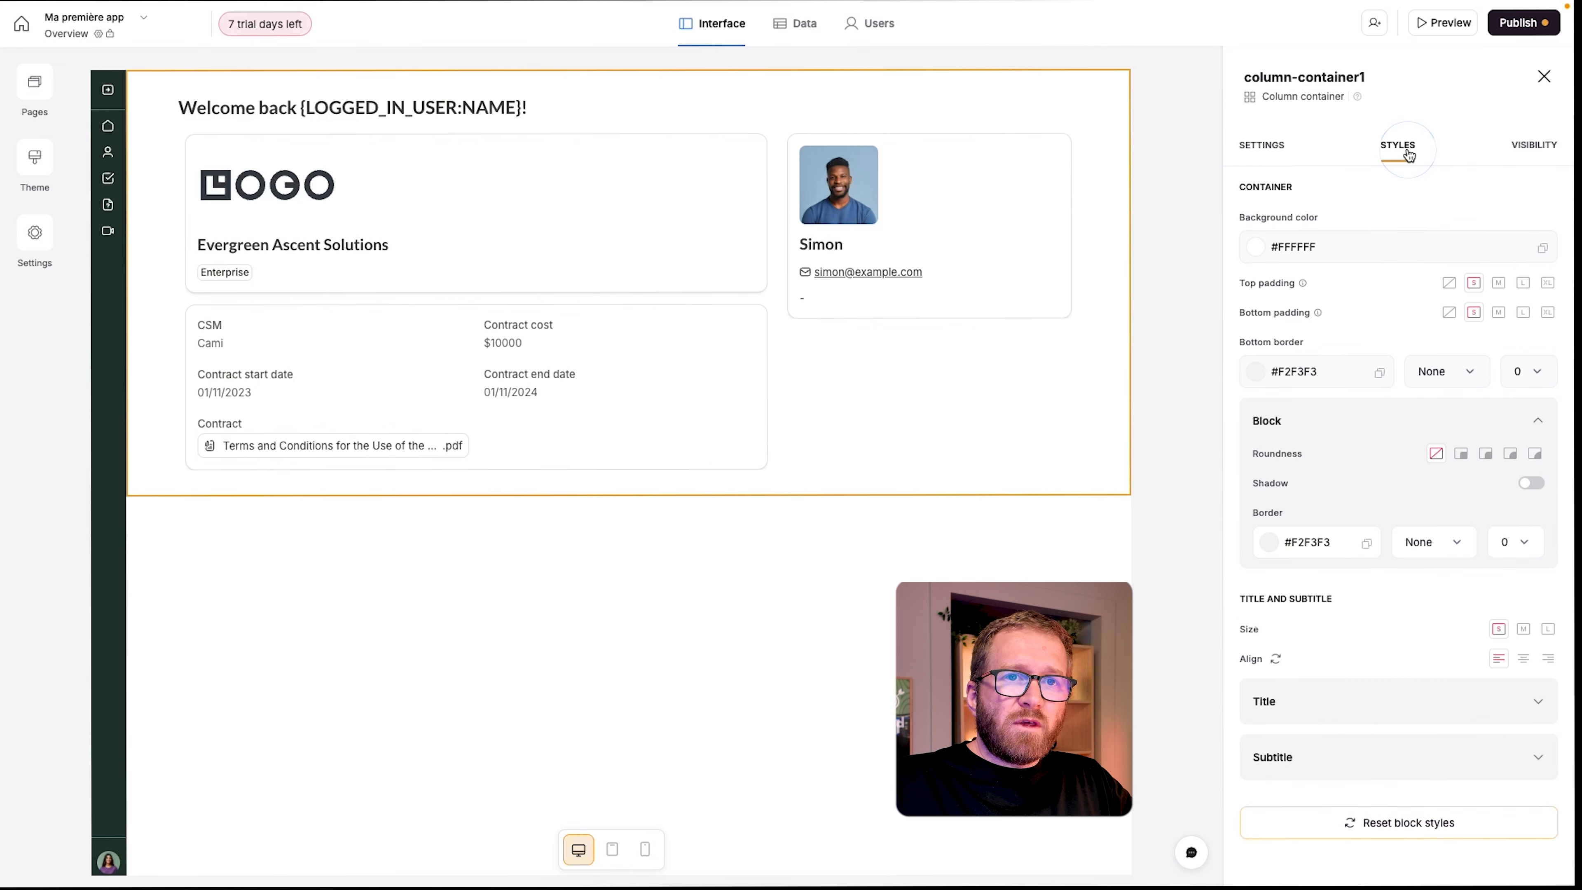
left_click(1531, 153)
left_click(1402, 150)
left_click(1272, 143)
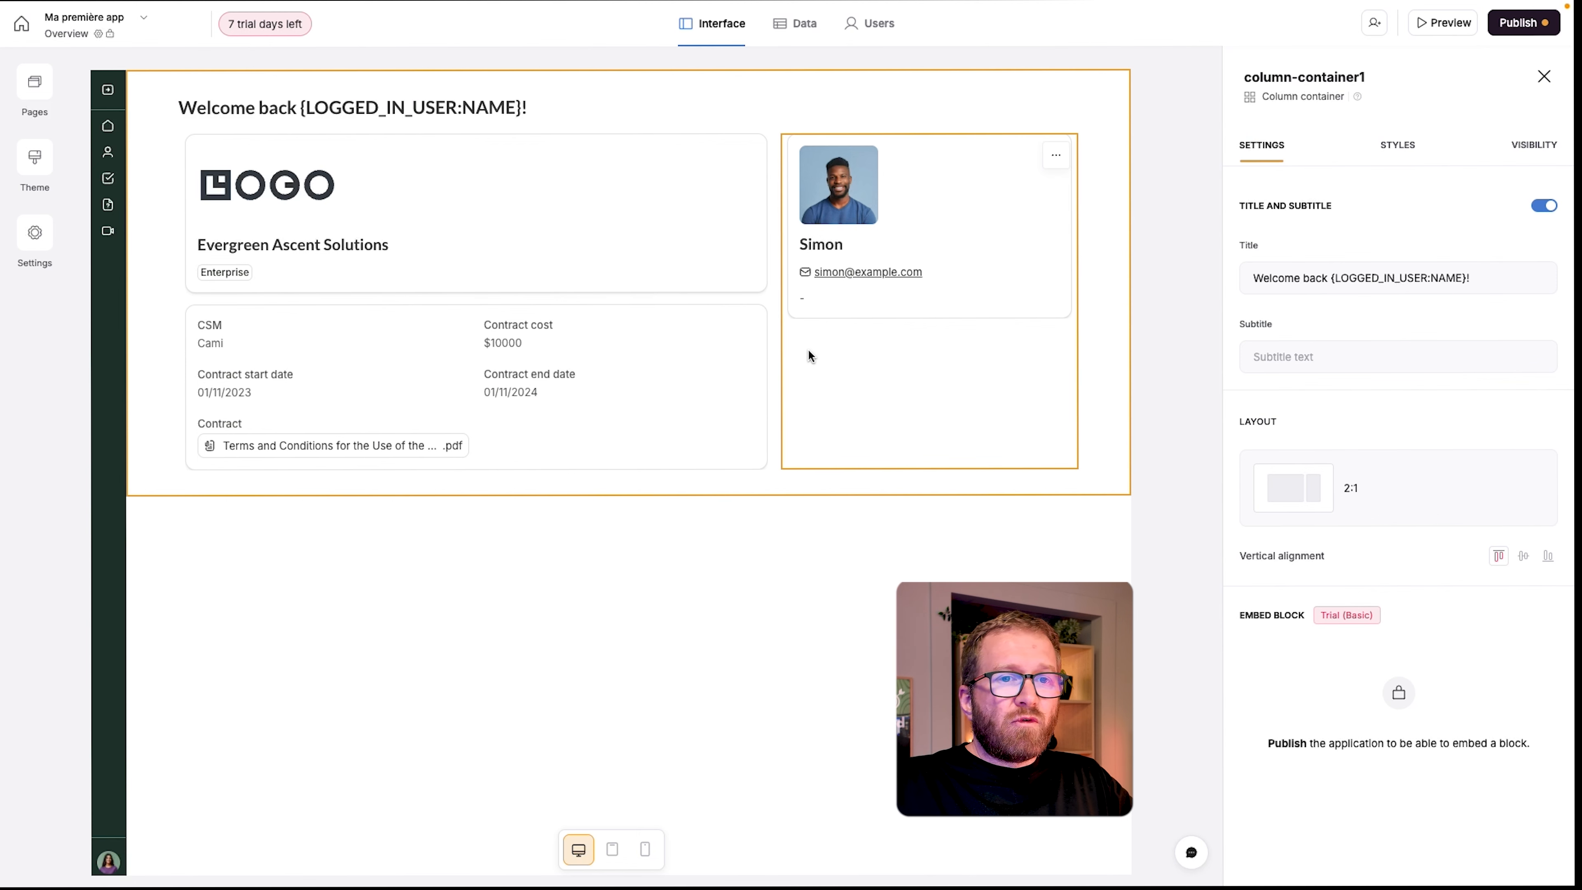
- Select the company item details block and review its data source, conditional filters, content fields, actions and styles
left_click(623, 237)
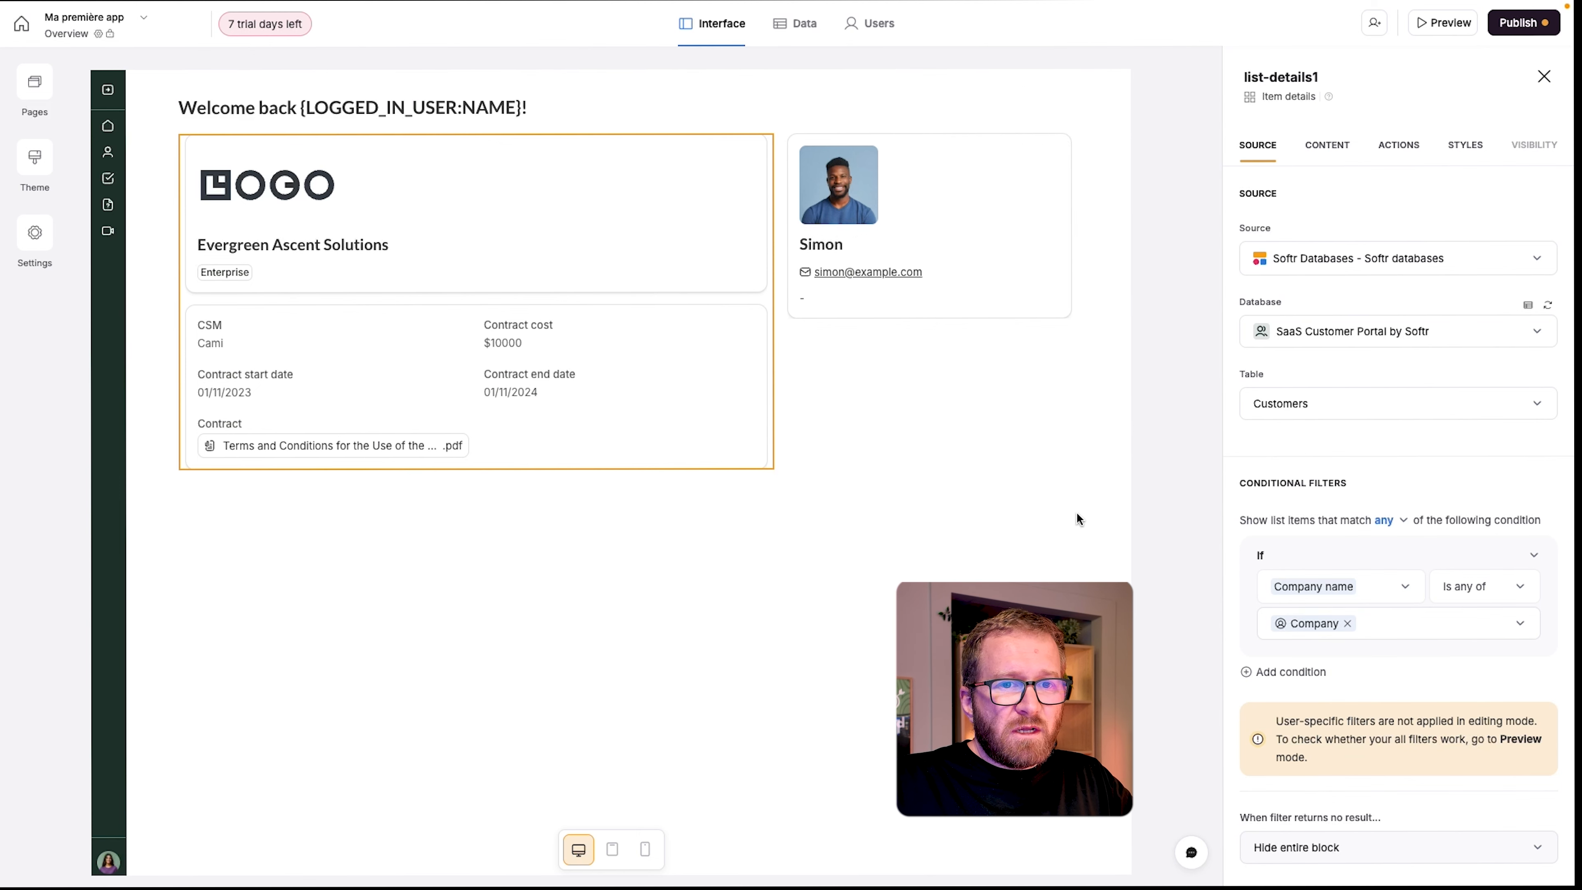
scroll(1349, 617, "down", 1)
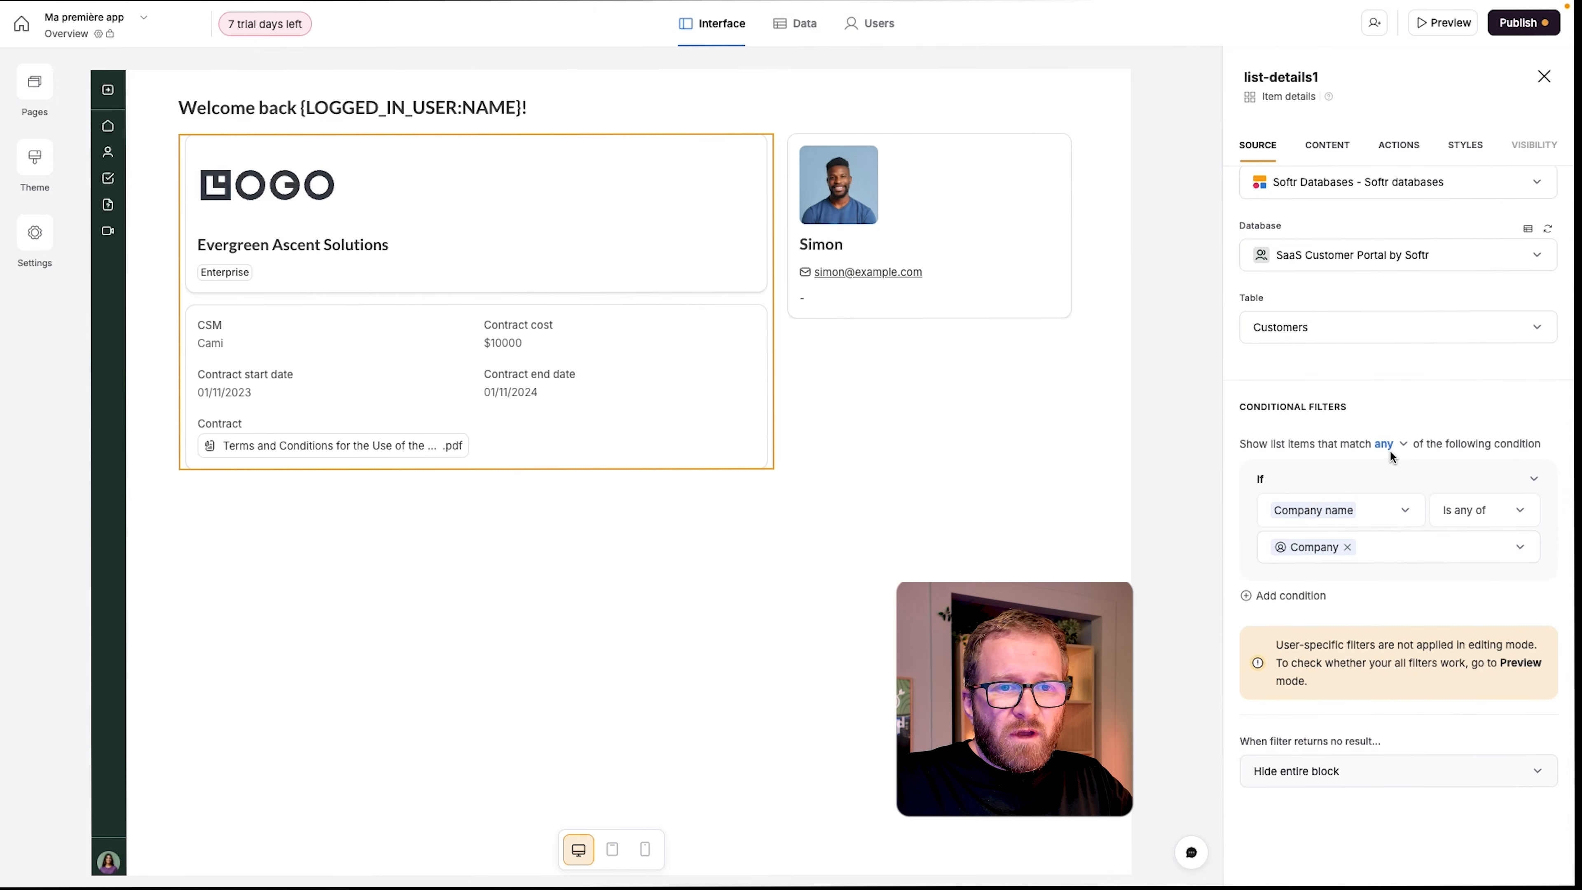
scroll(1393, 457, "up", 1)
left_click(1328, 149)
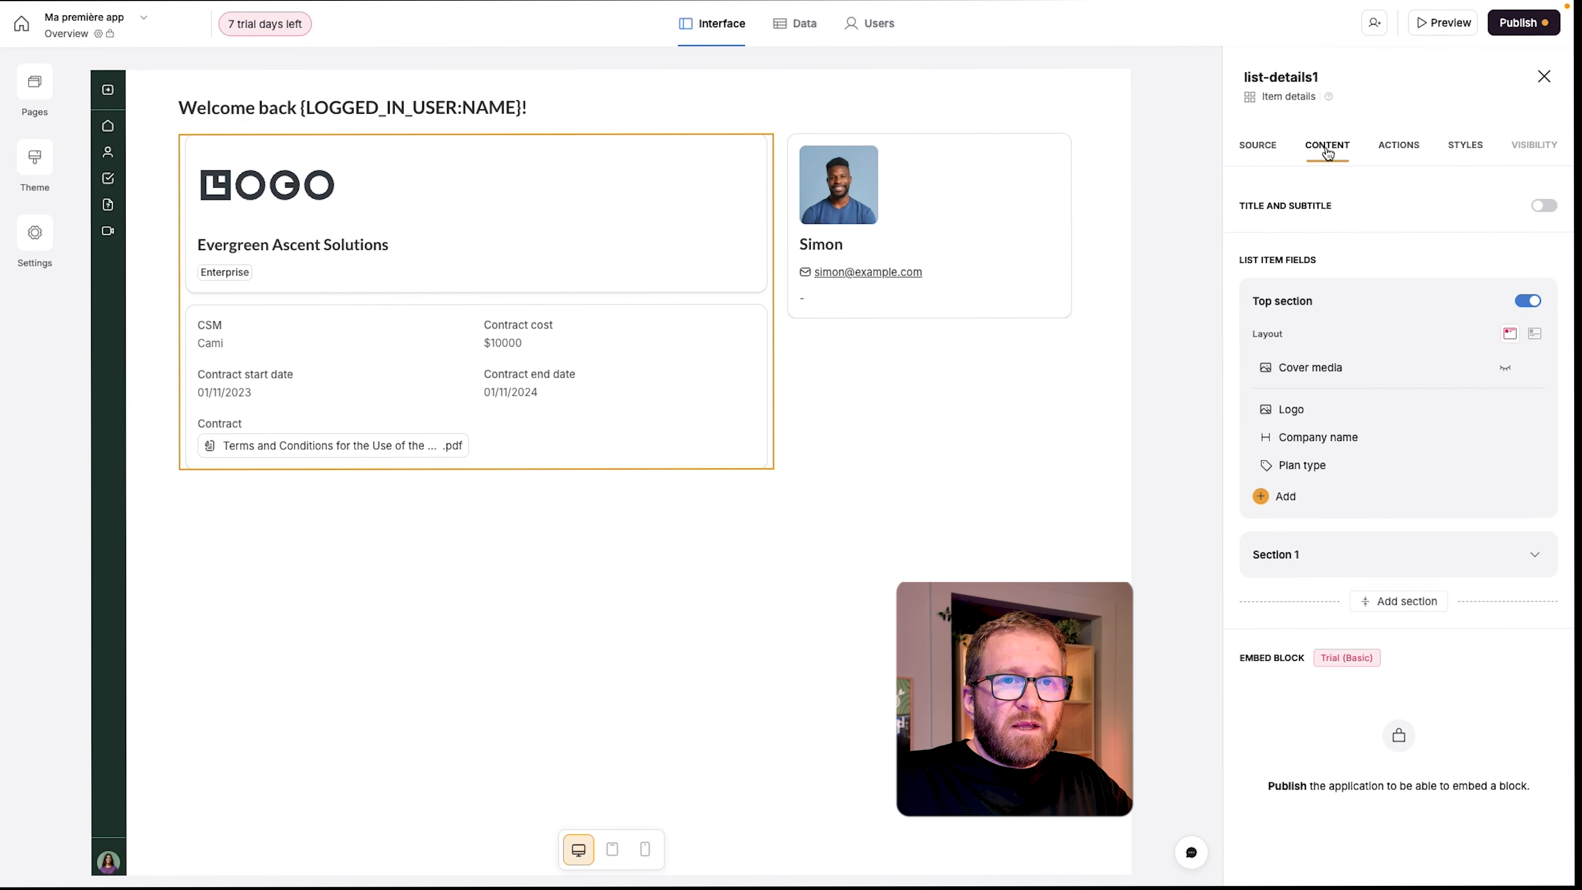
left_click(1399, 147)
left_click(1453, 147)
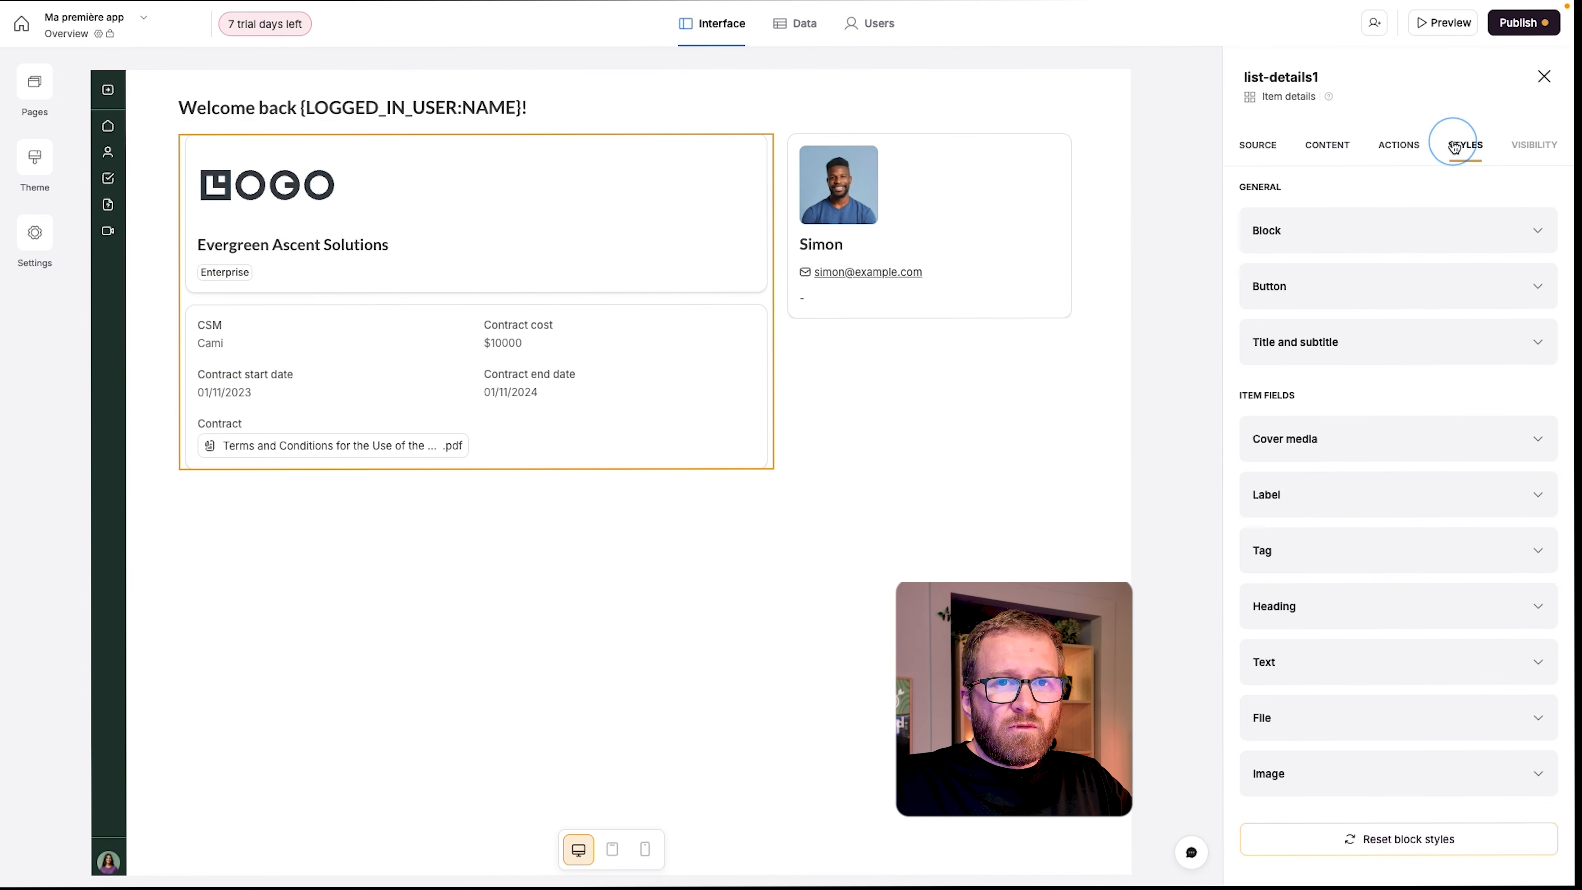
left_click(1328, 154)
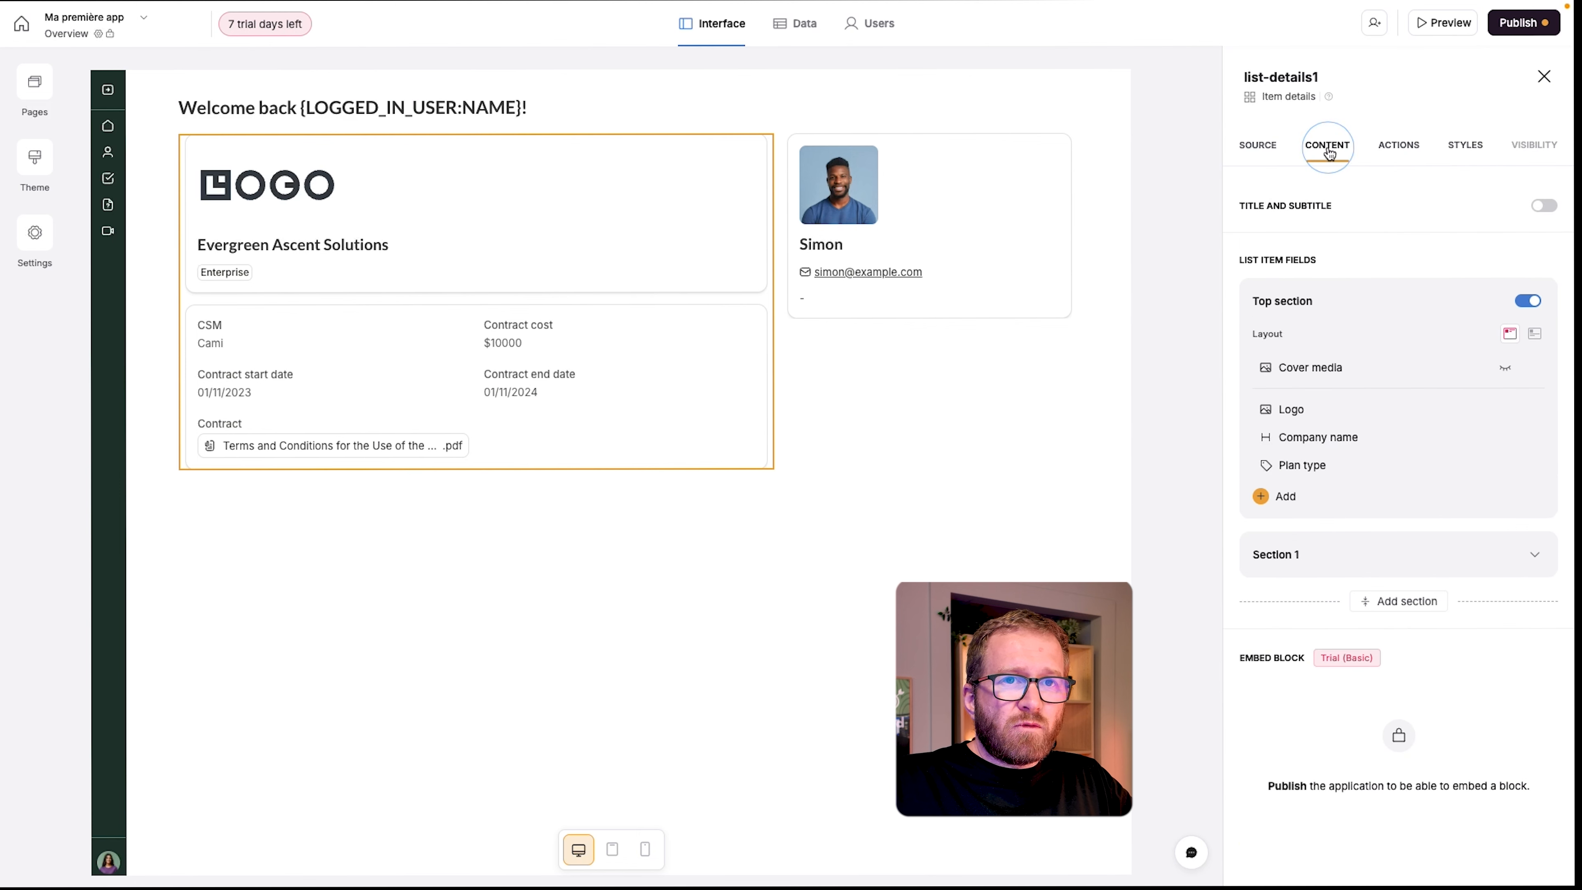
left_click(1268, 147)
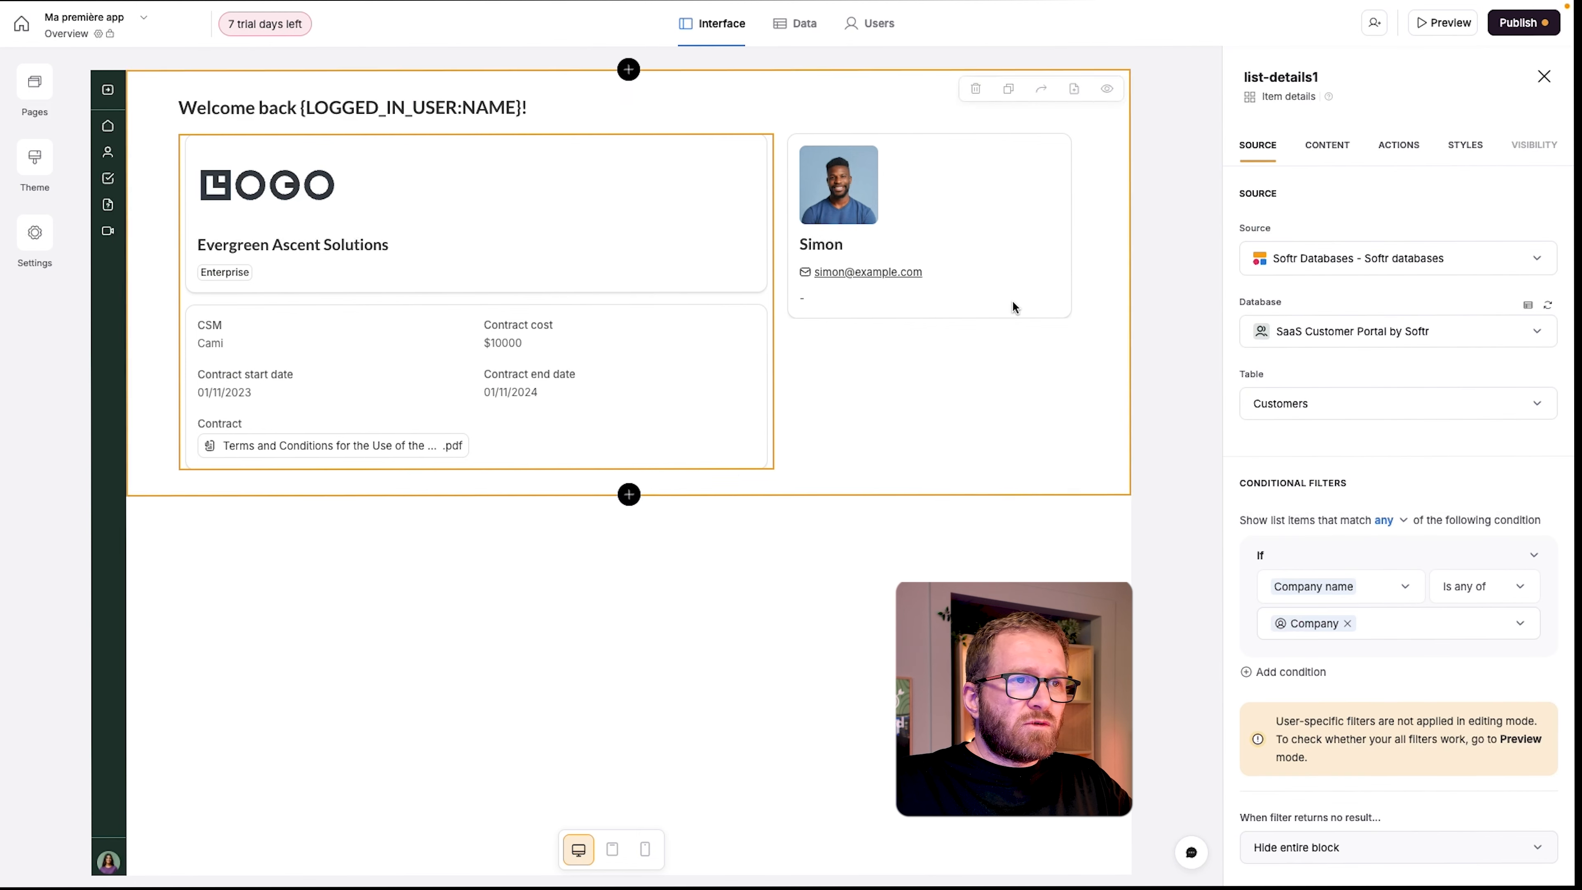
- Open the block library for the spot below the welcome container and examine the dynamic, static and container blocks
left_click(630, 495)
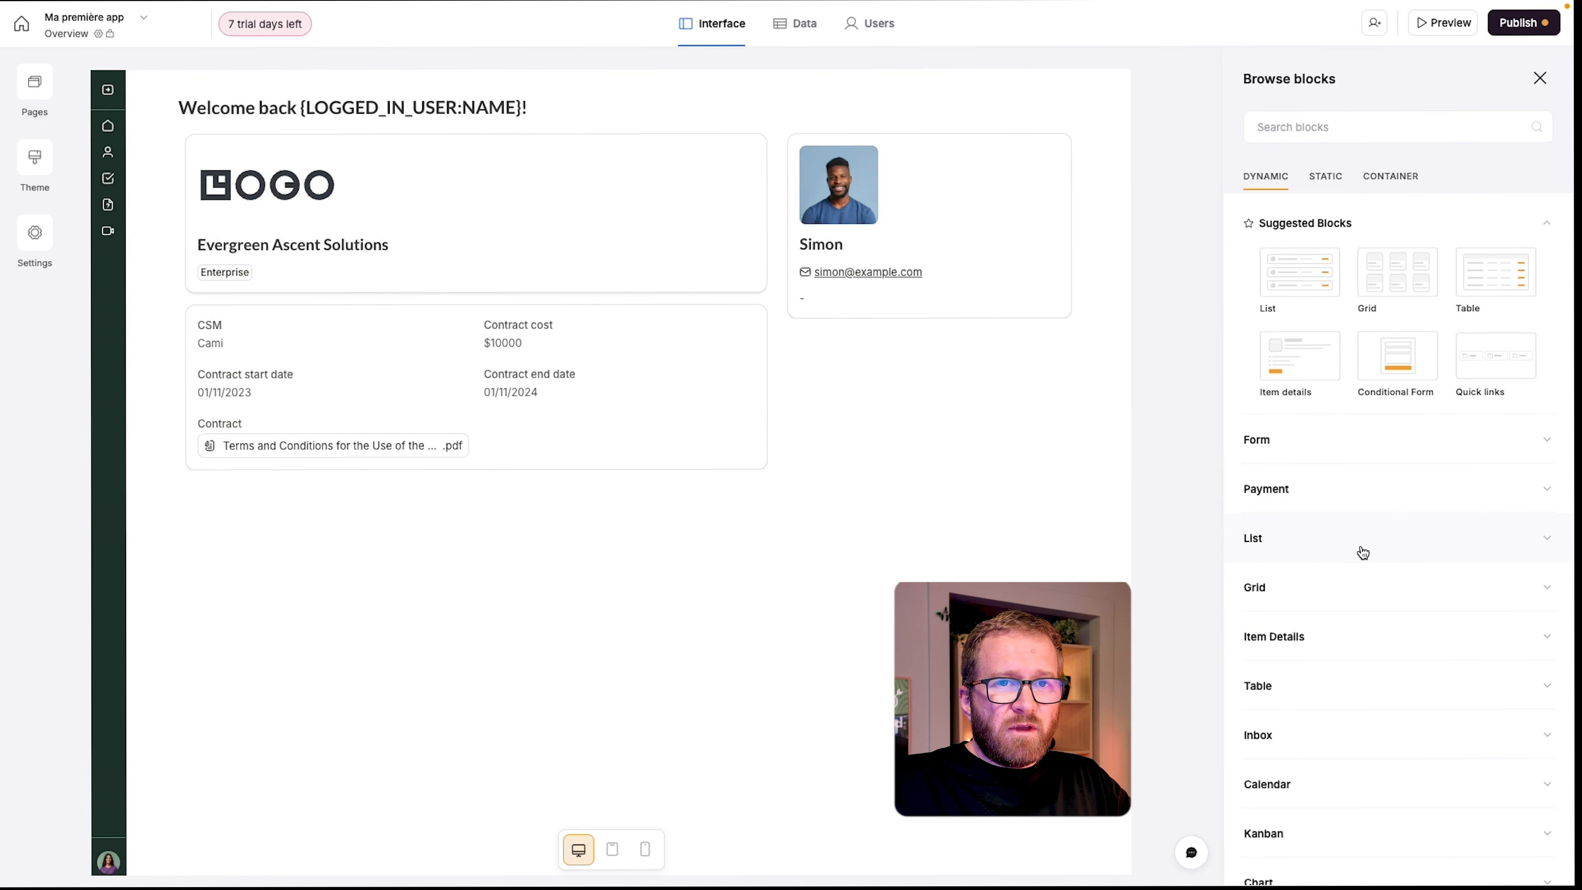
scroll(1345, 622, "down", 3)
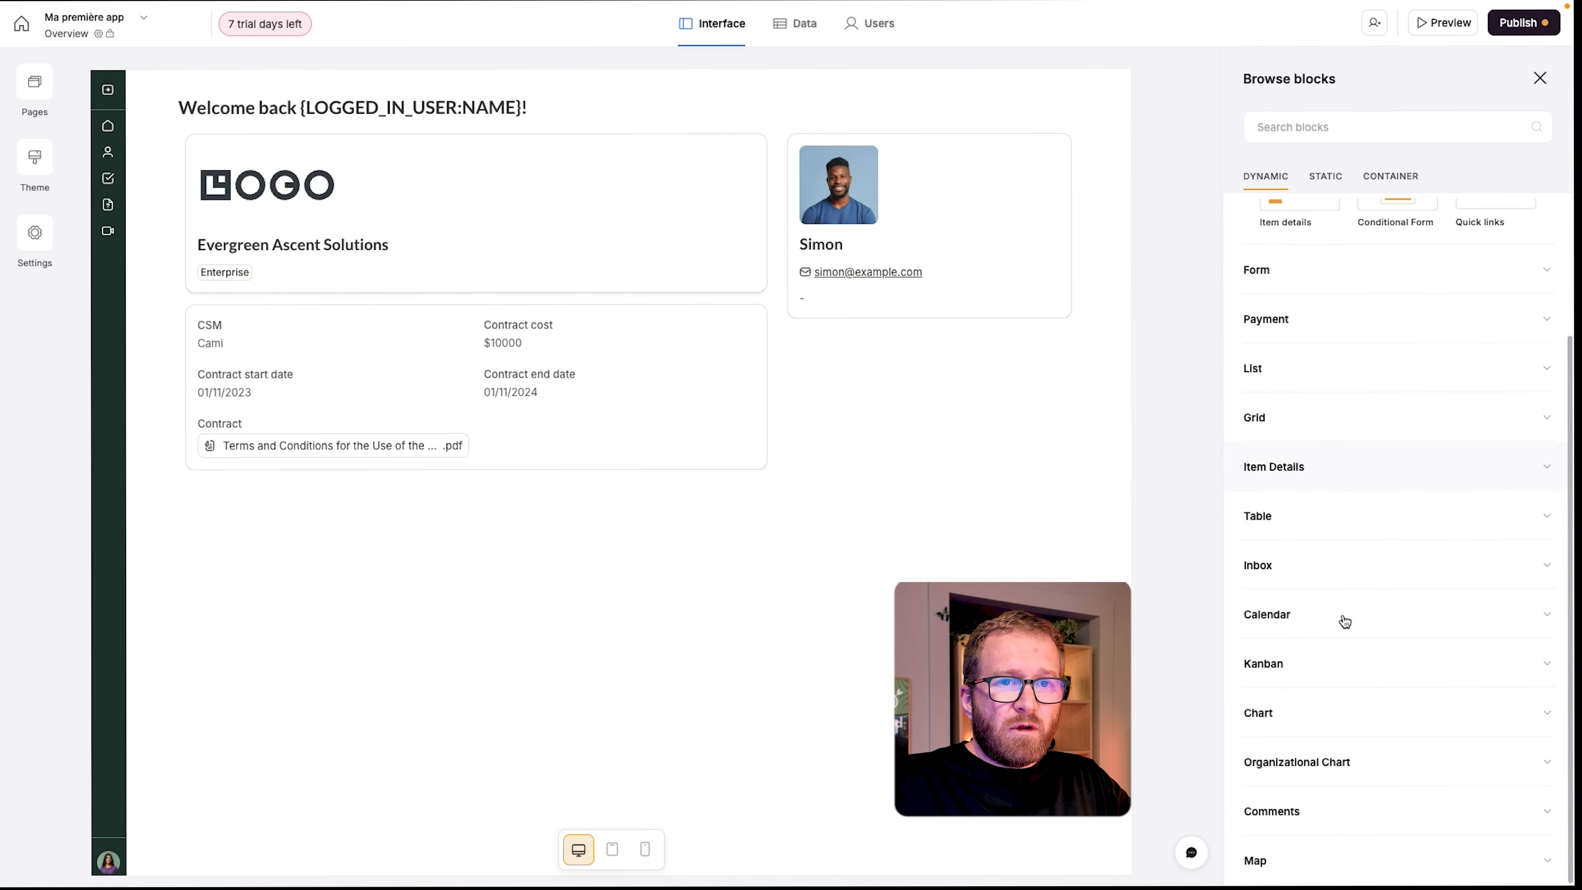
scroll(1345, 622, "up", 3)
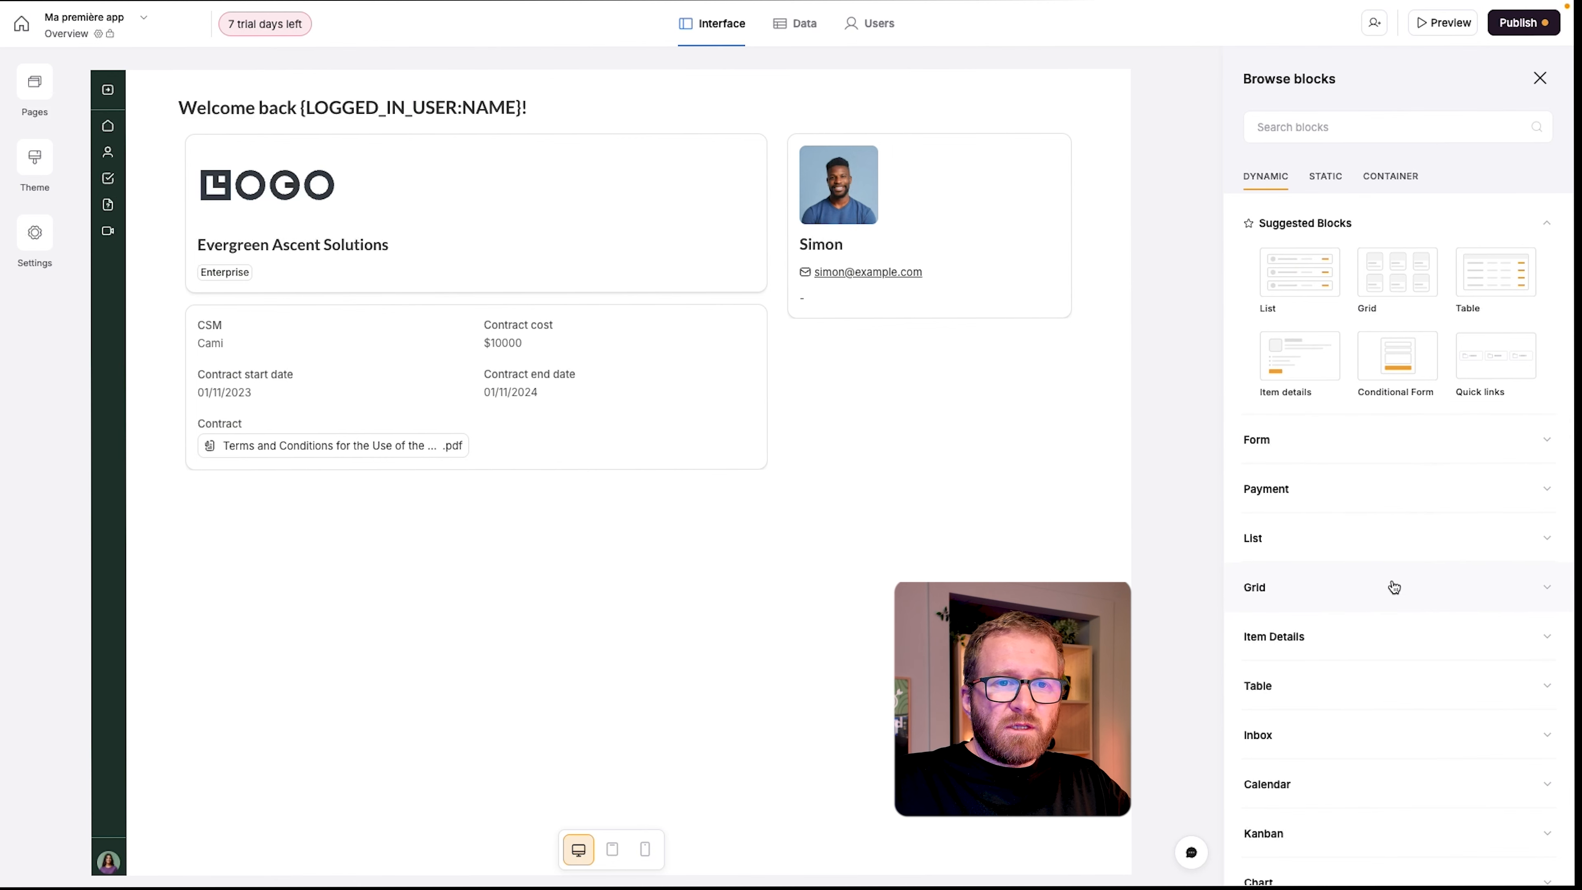
scroll(1394, 587, "down", 3)
scroll(1388, 391, "up", 3)
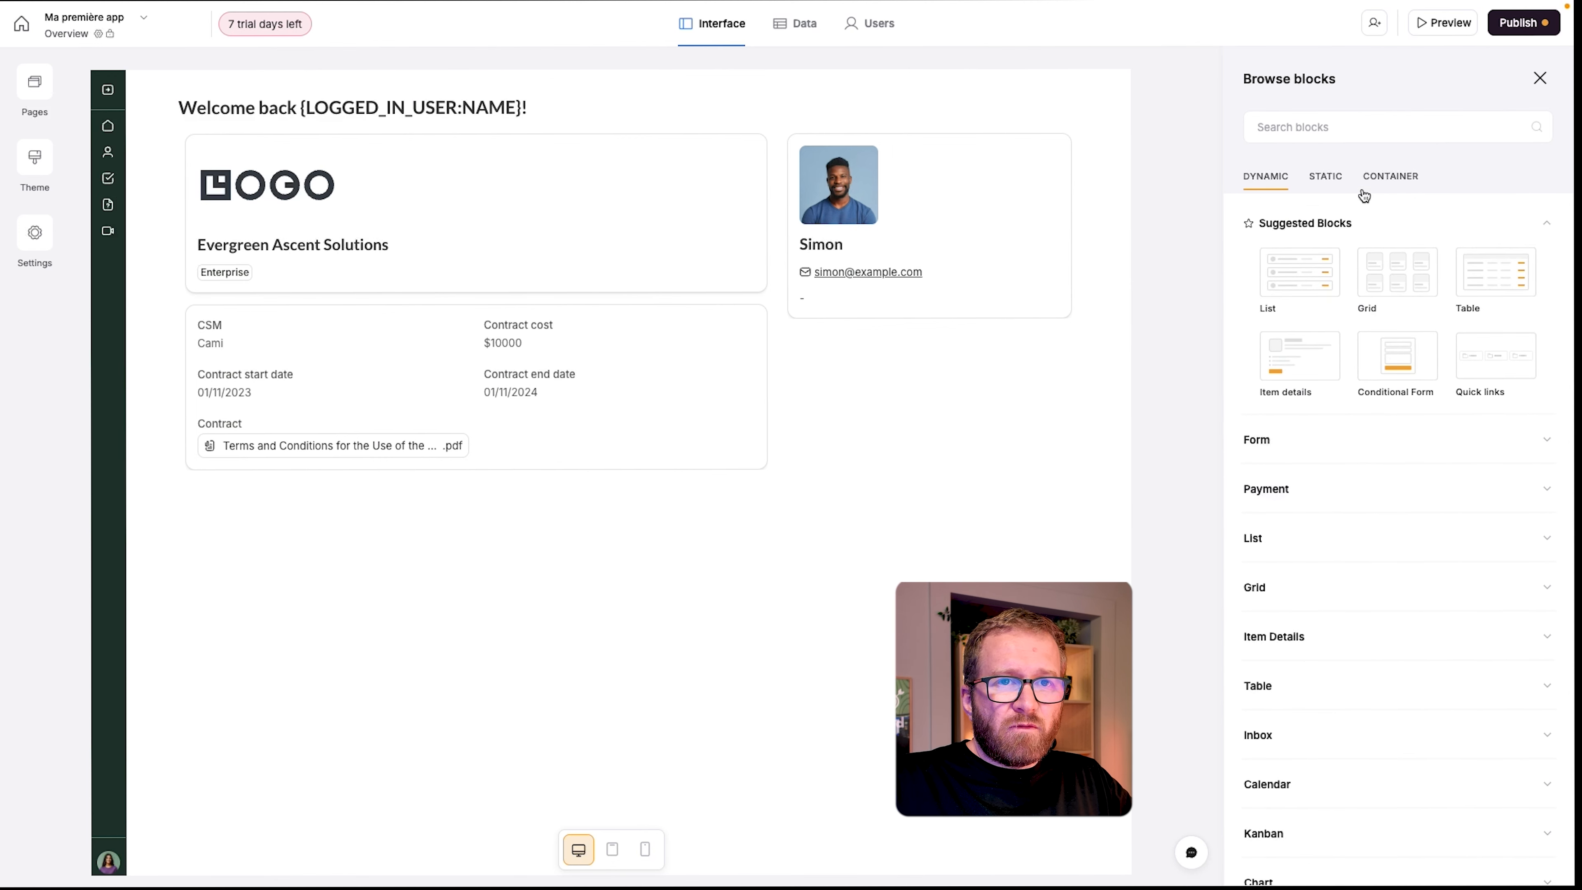
left_click(1327, 178)
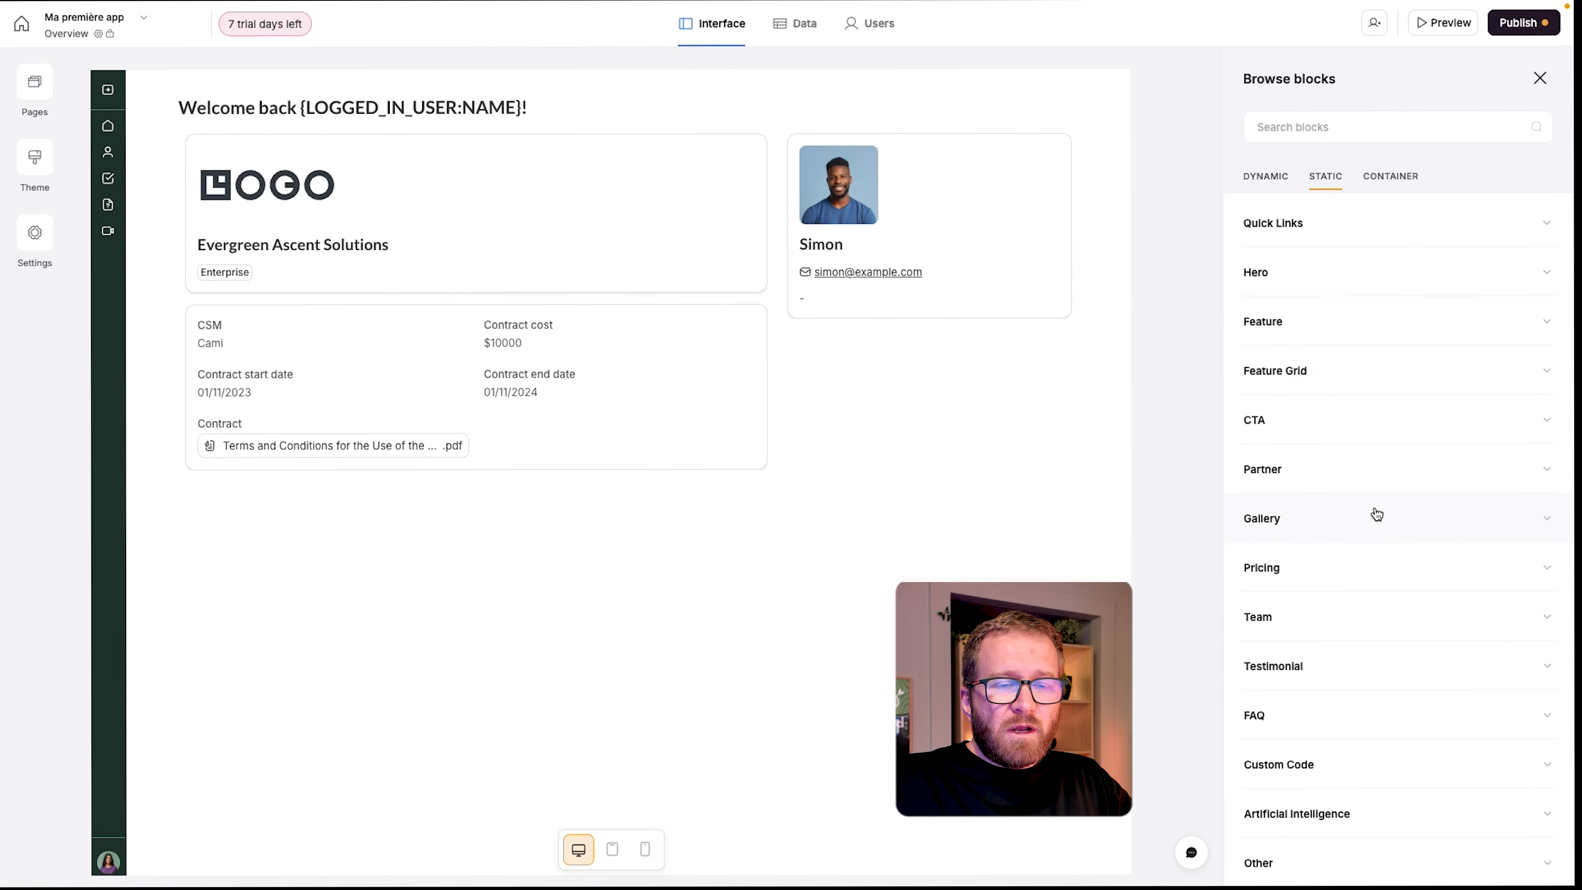
scroll(1377, 514, "down", 1)
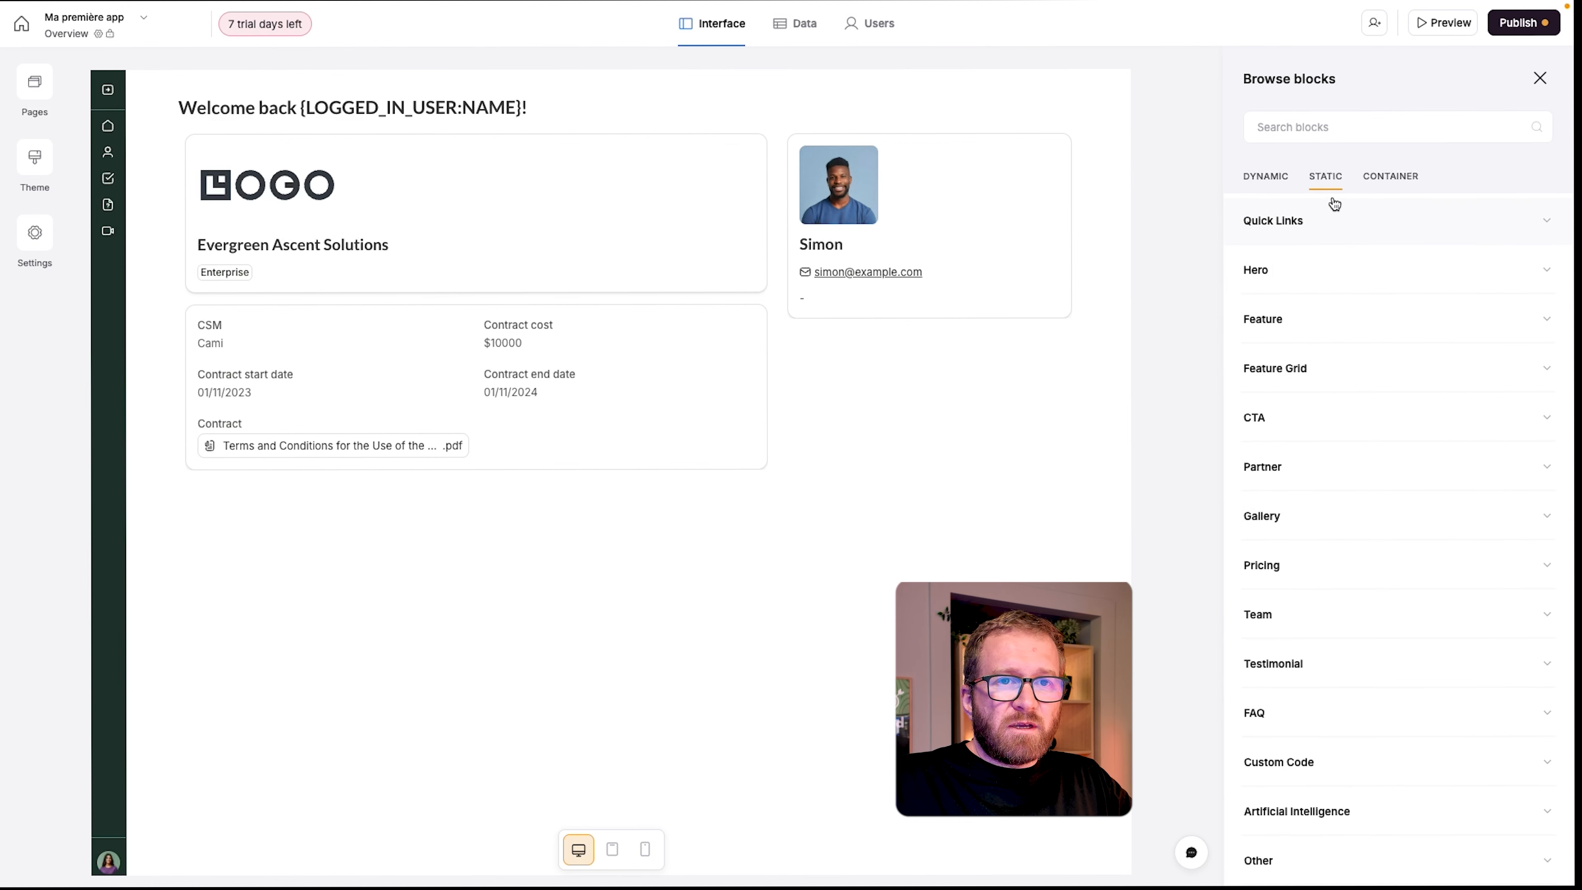
left_click(1387, 181)
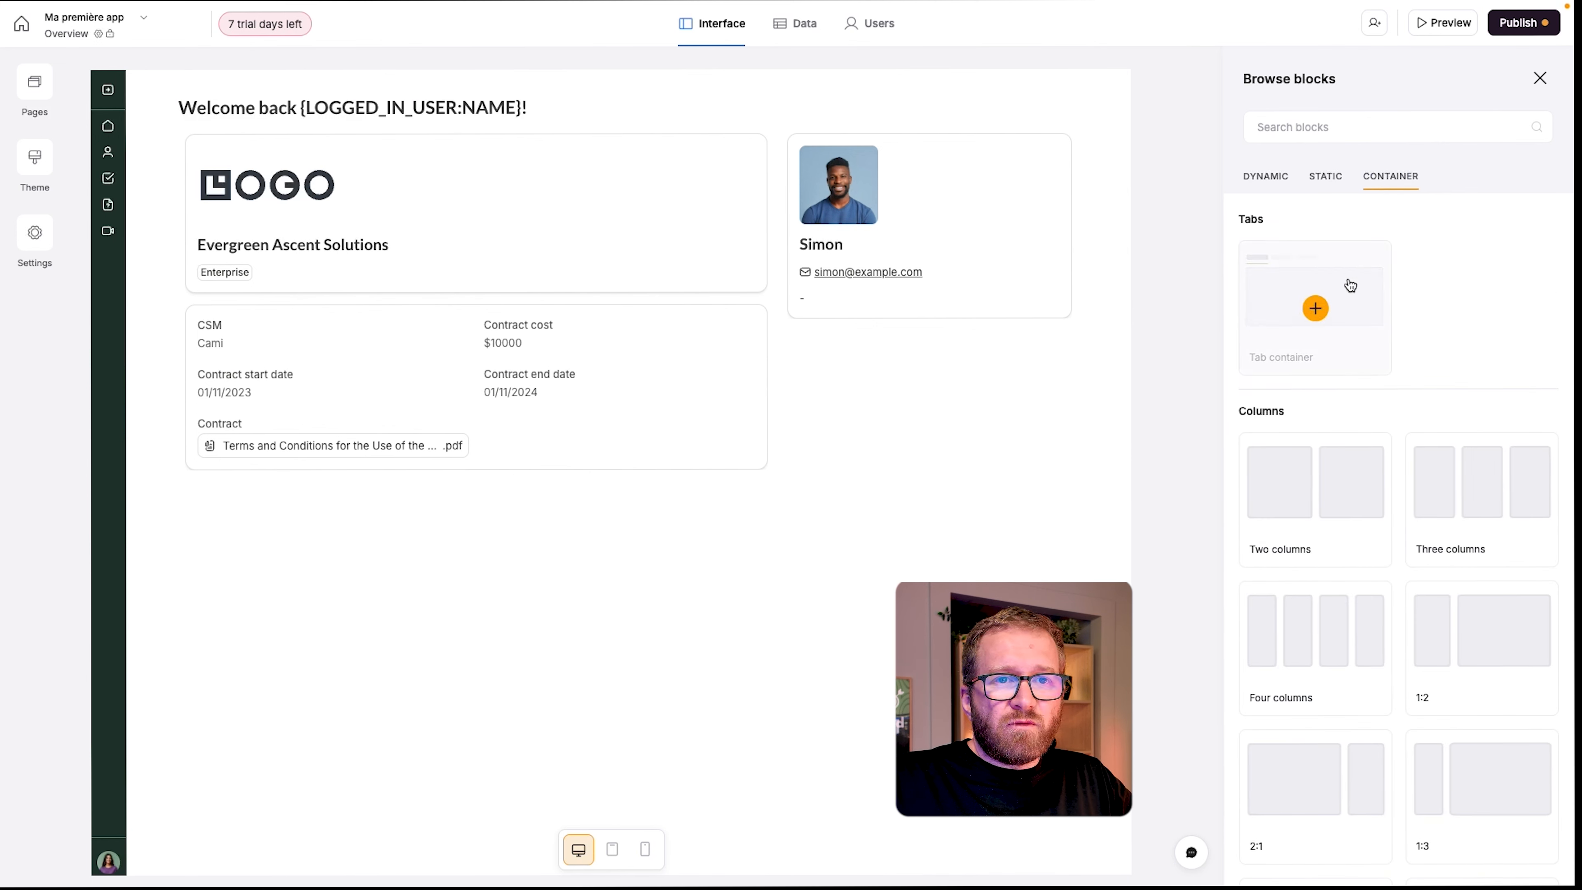
scroll(1430, 665, "down", 5)
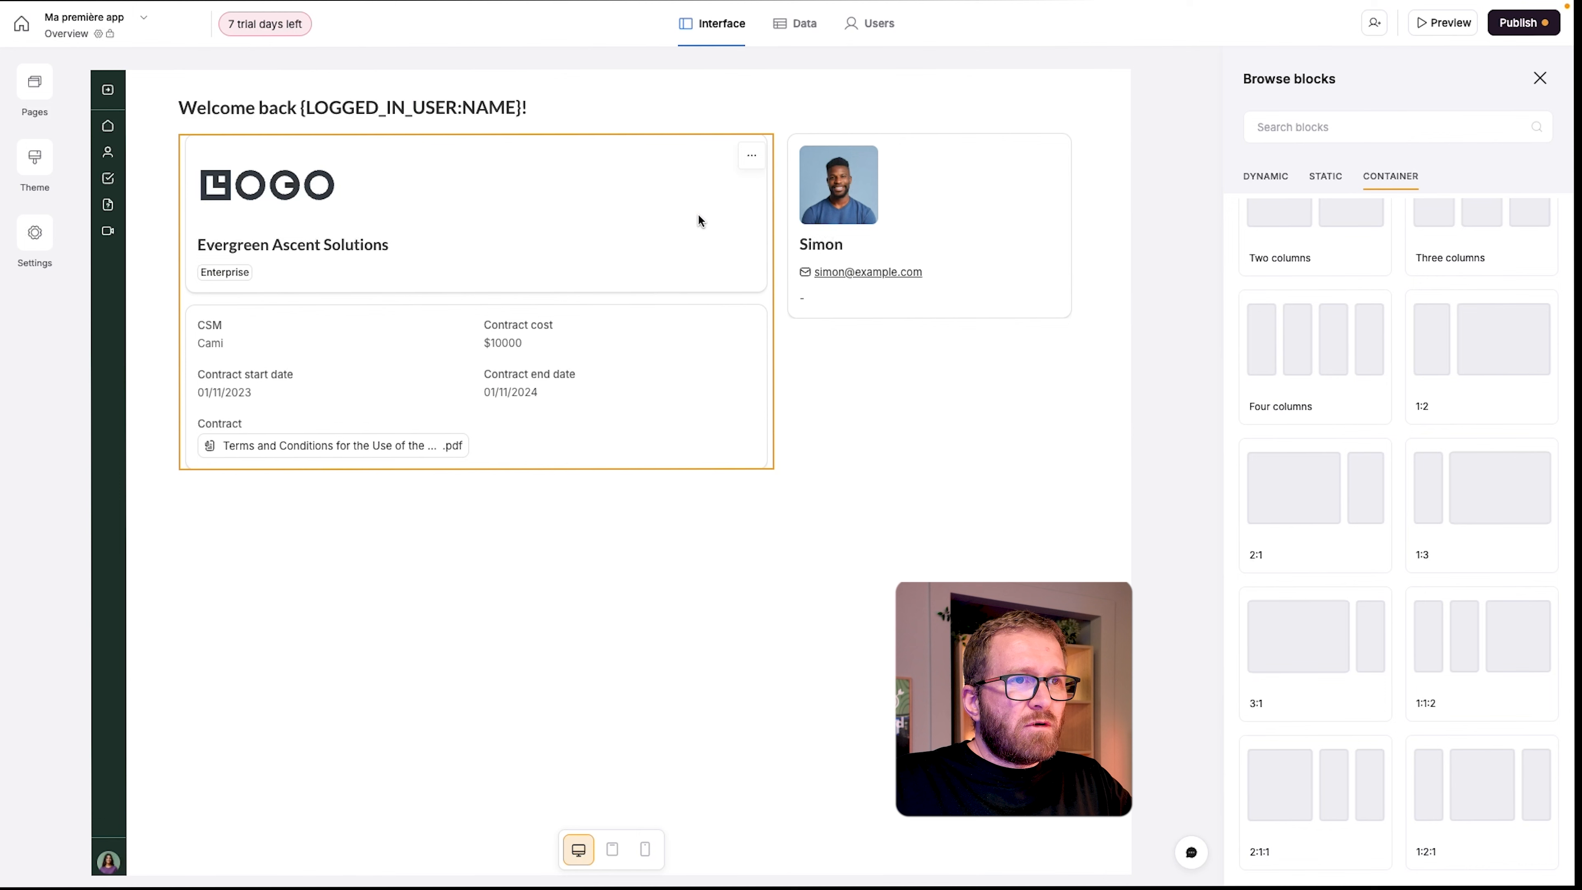
mouse_move(1337, 381)
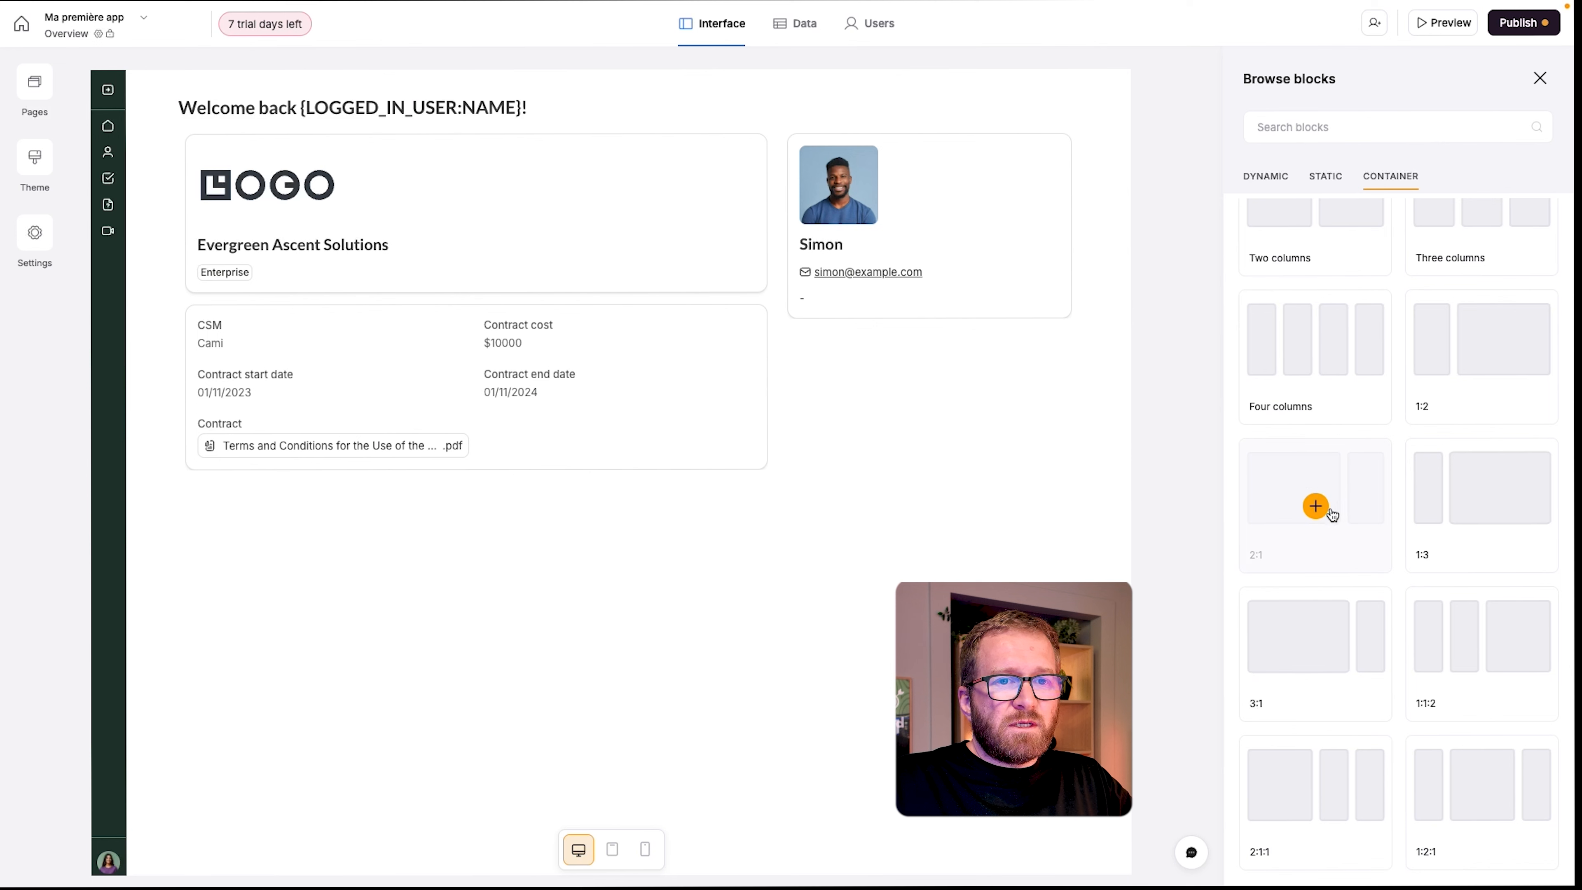
- Examine the dynamic block variants offered for List, Item Details, Table, Inbox and Calendar
left_click(1321, 180)
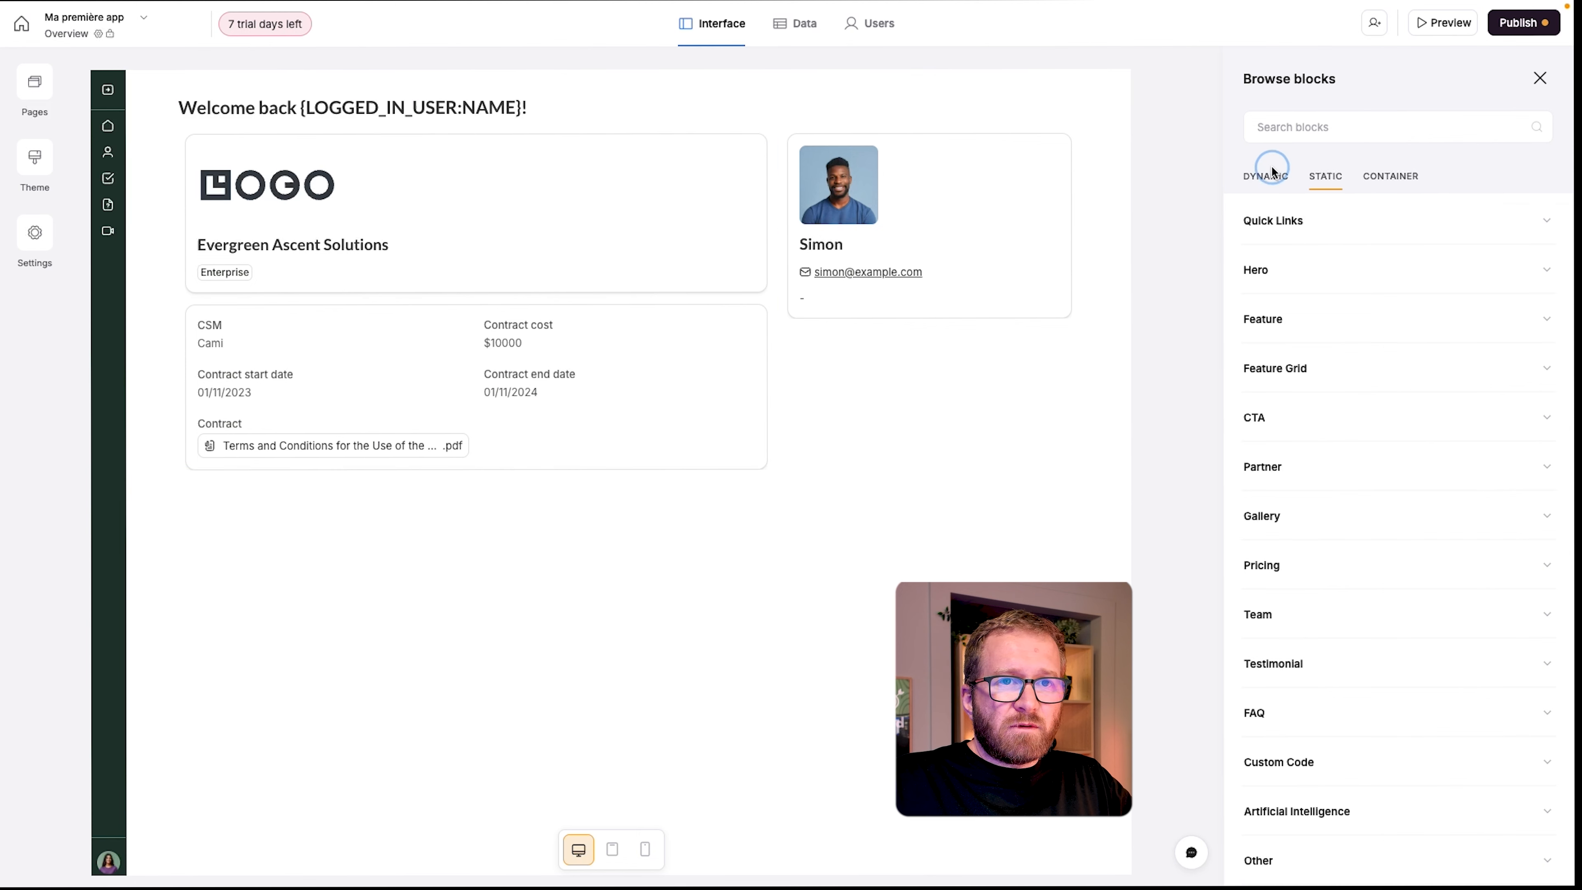
left_click(1267, 183)
left_click(1358, 536)
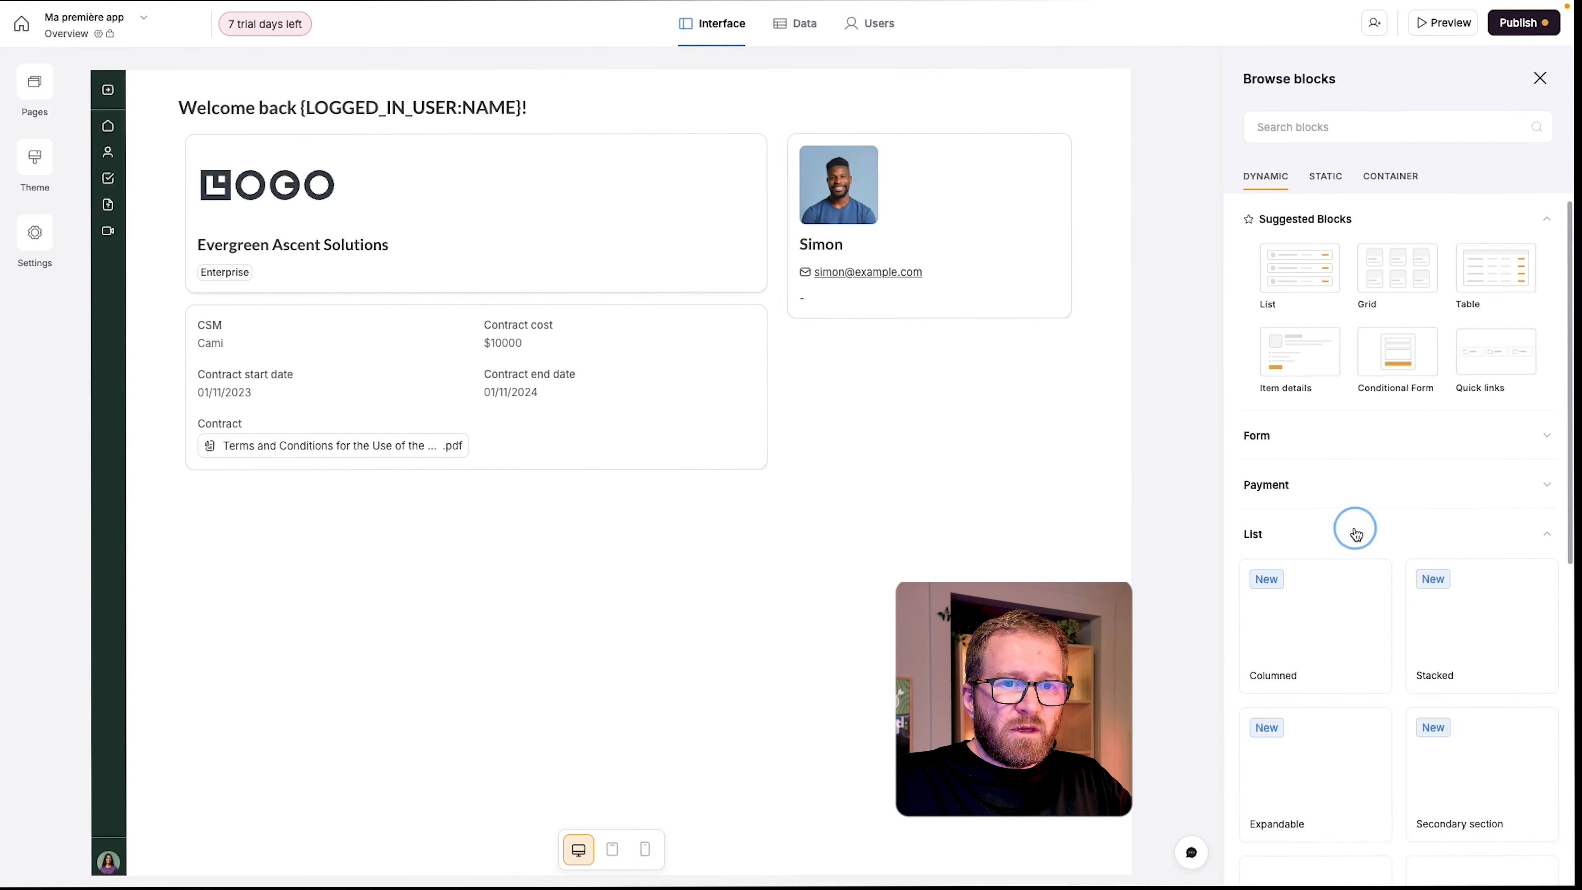
mouse_move(1315, 311)
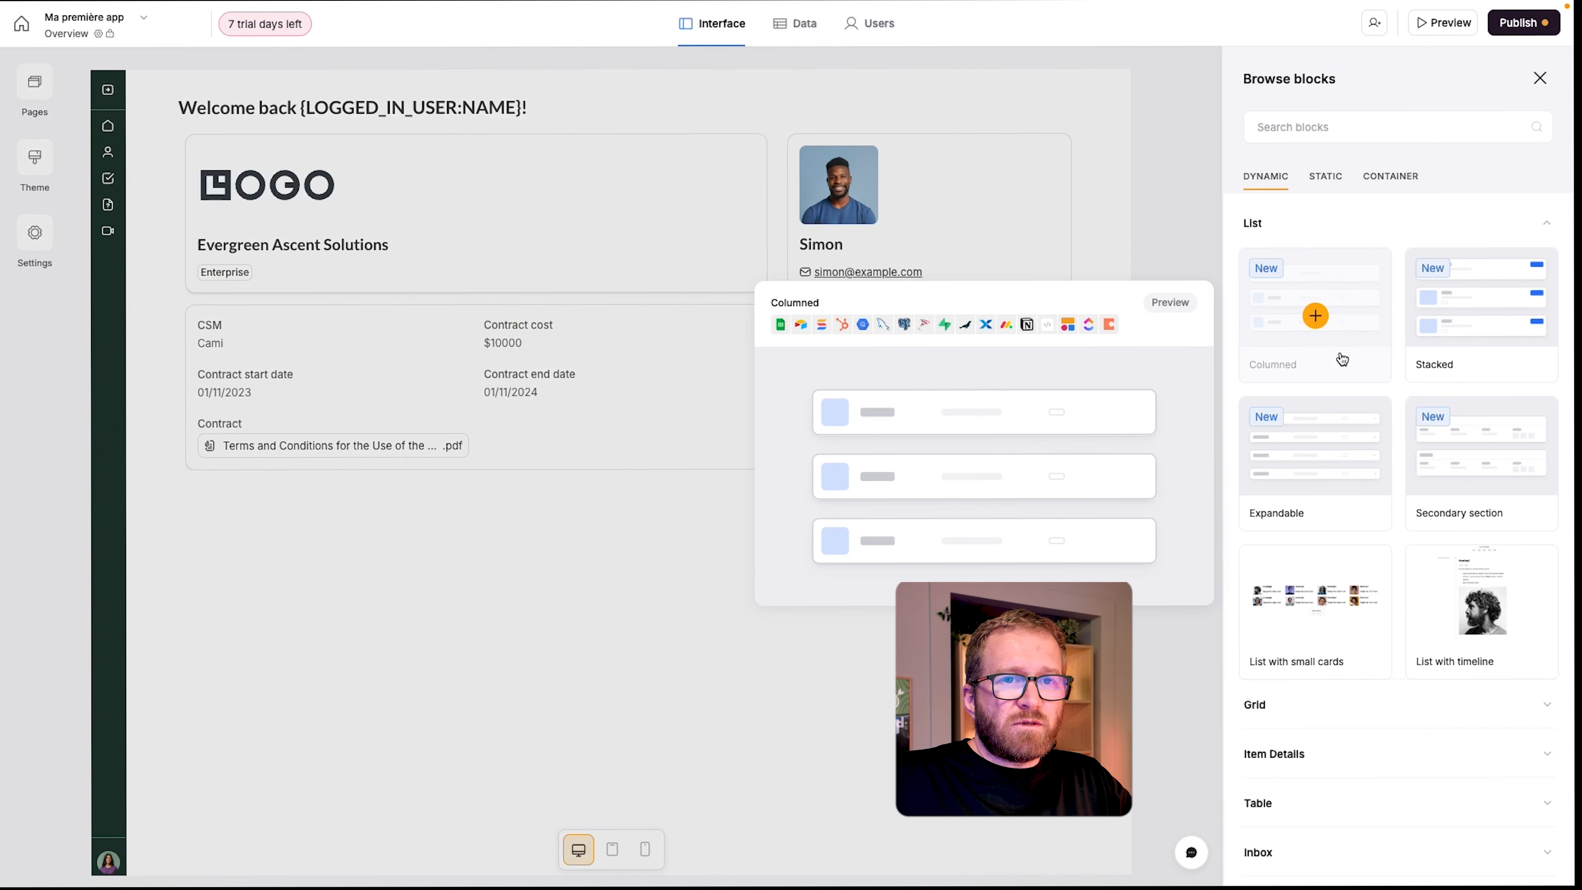
scroll(1344, 350, "up", 3)
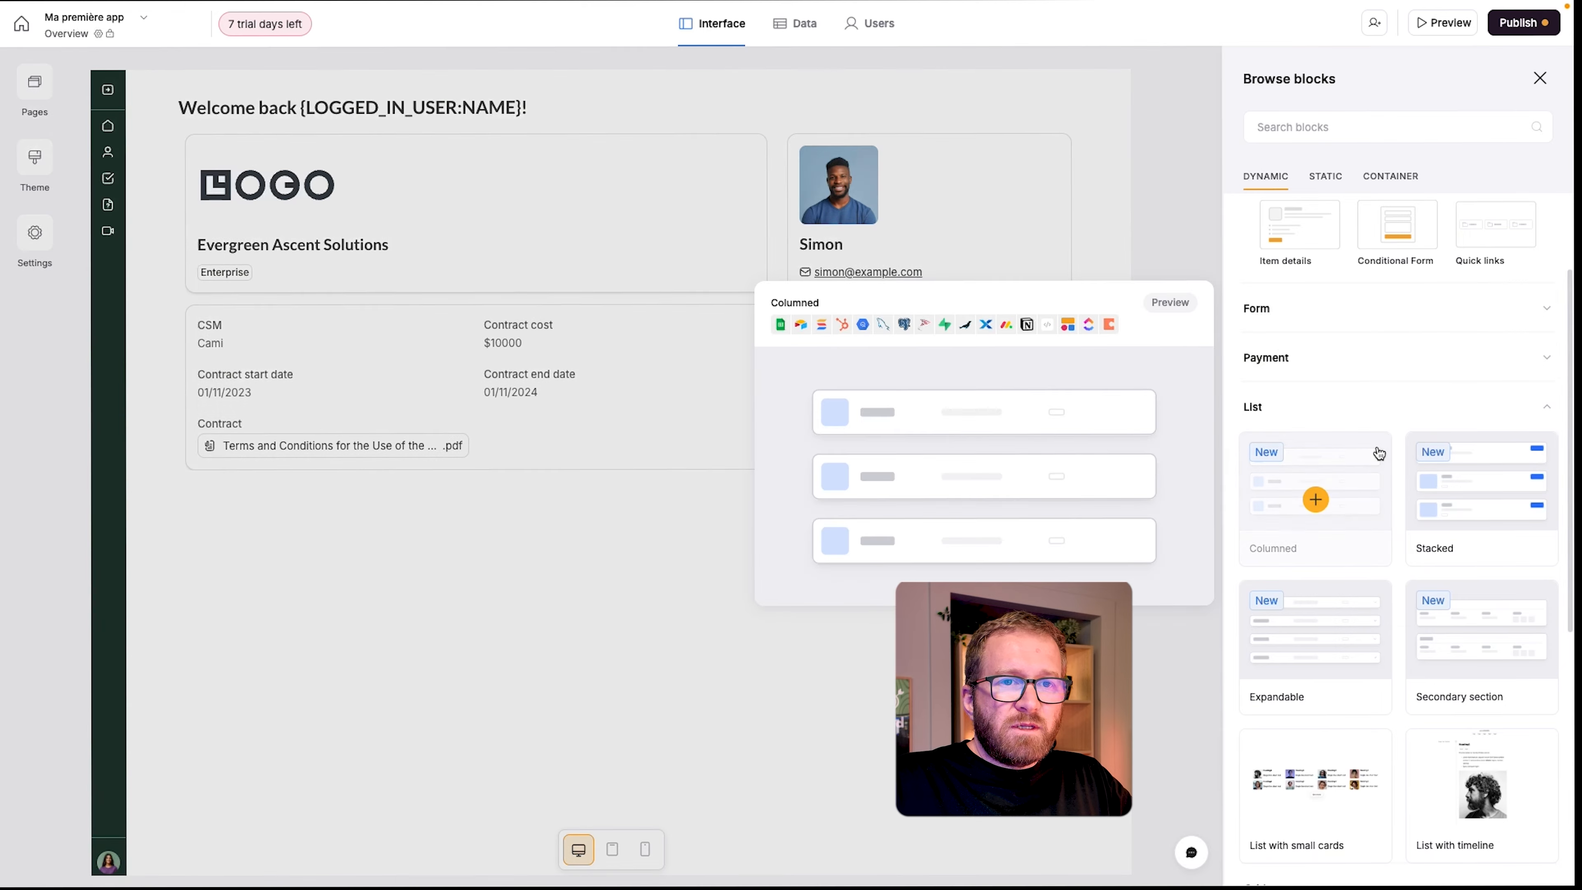
scroll(1374, 452, "down", 5)
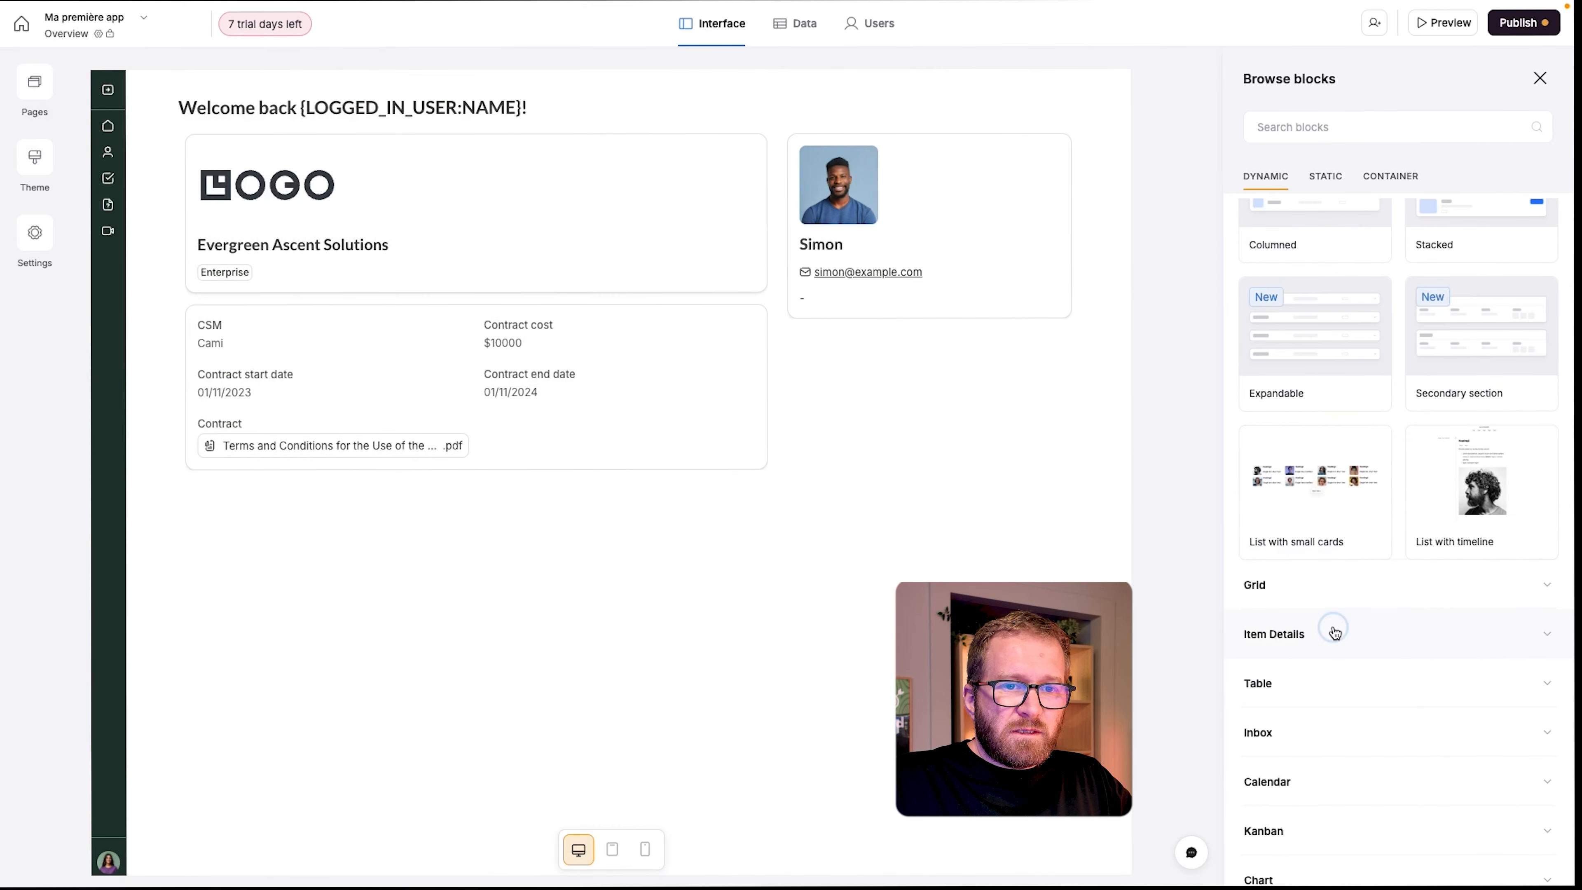
left_click(1335, 633)
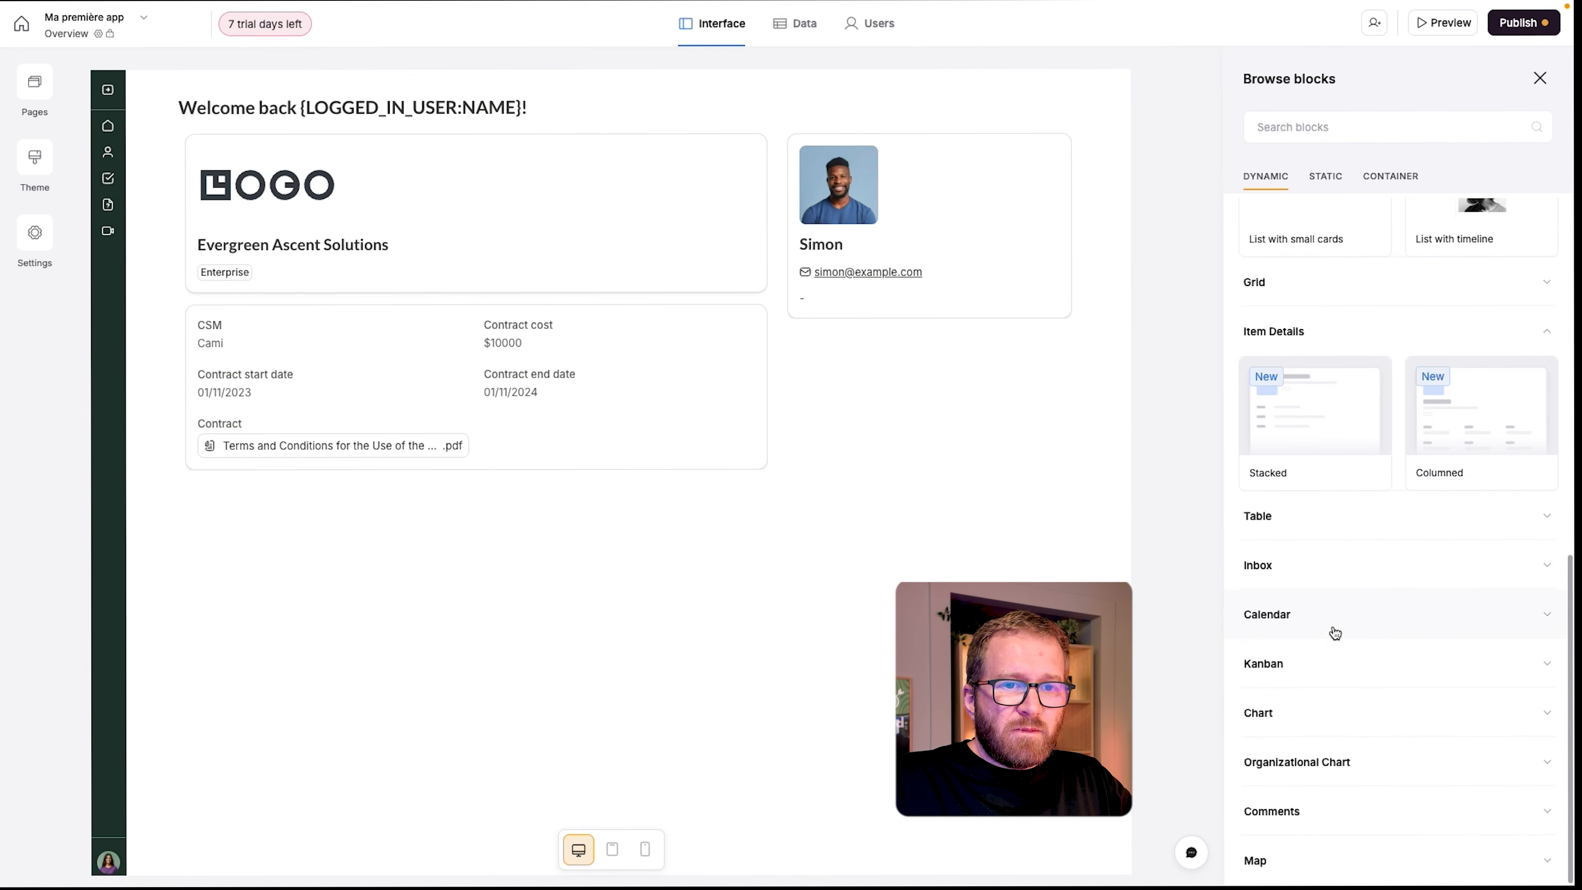
mouse_move(1316, 423)
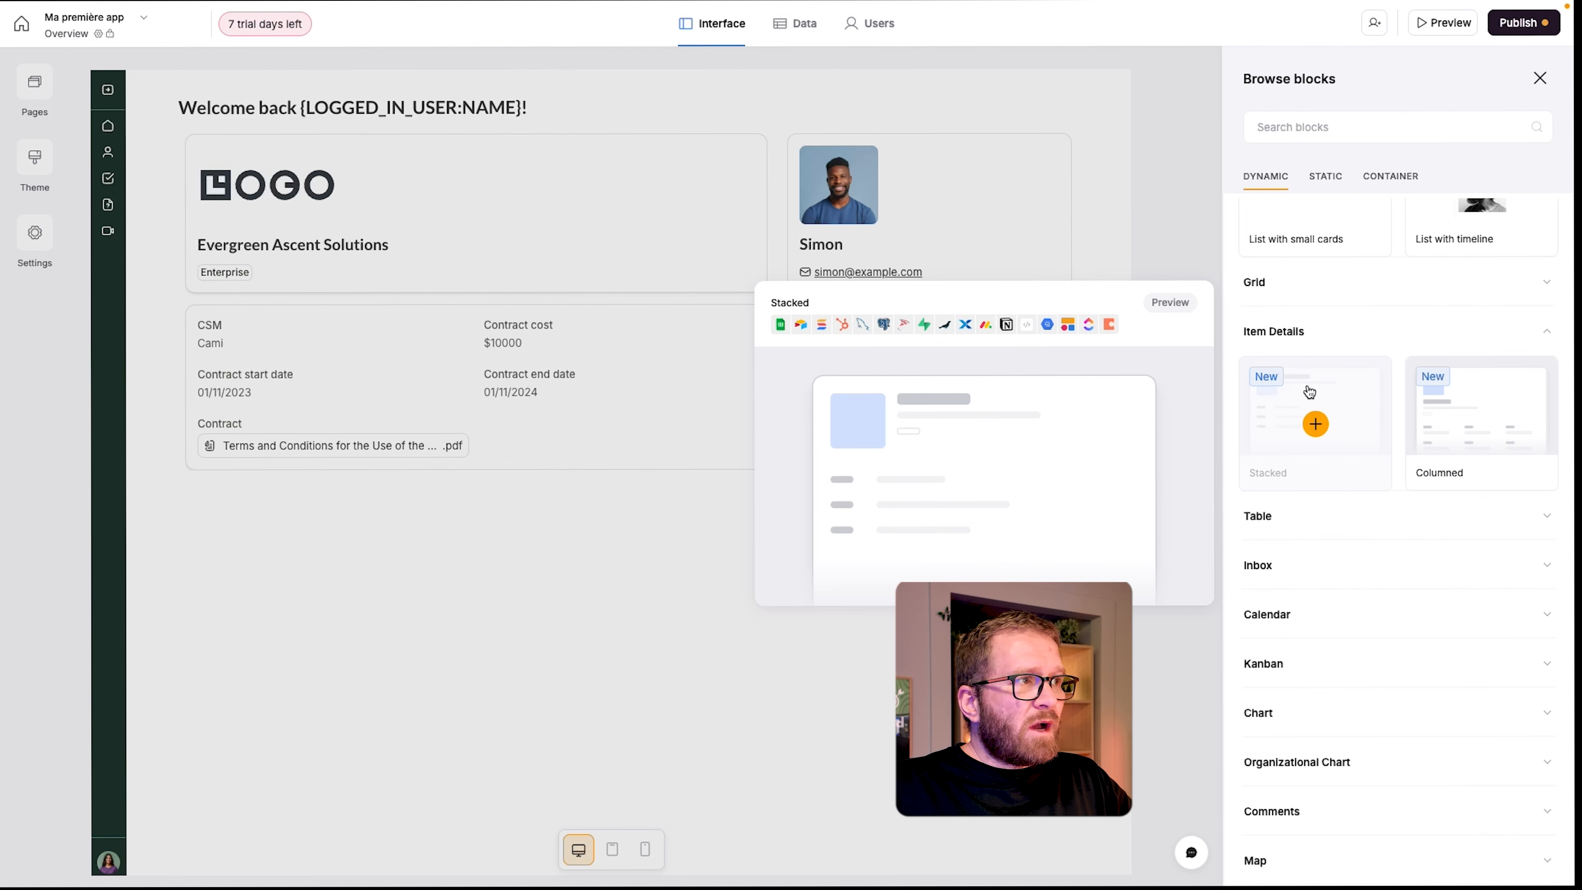
left_click(1316, 424)
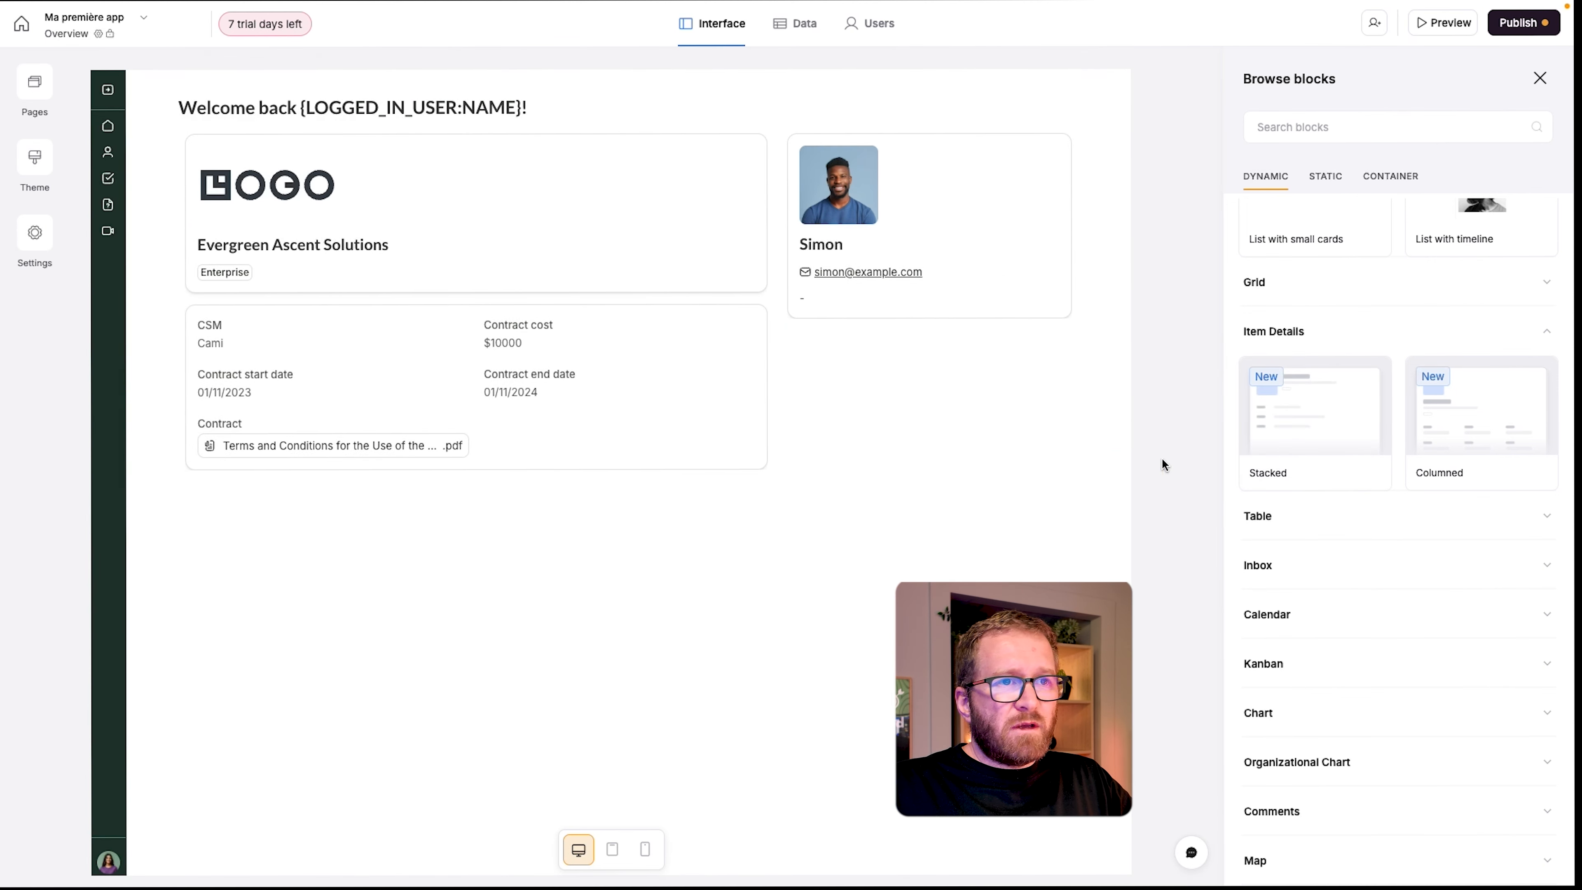
left_click(1366, 518)
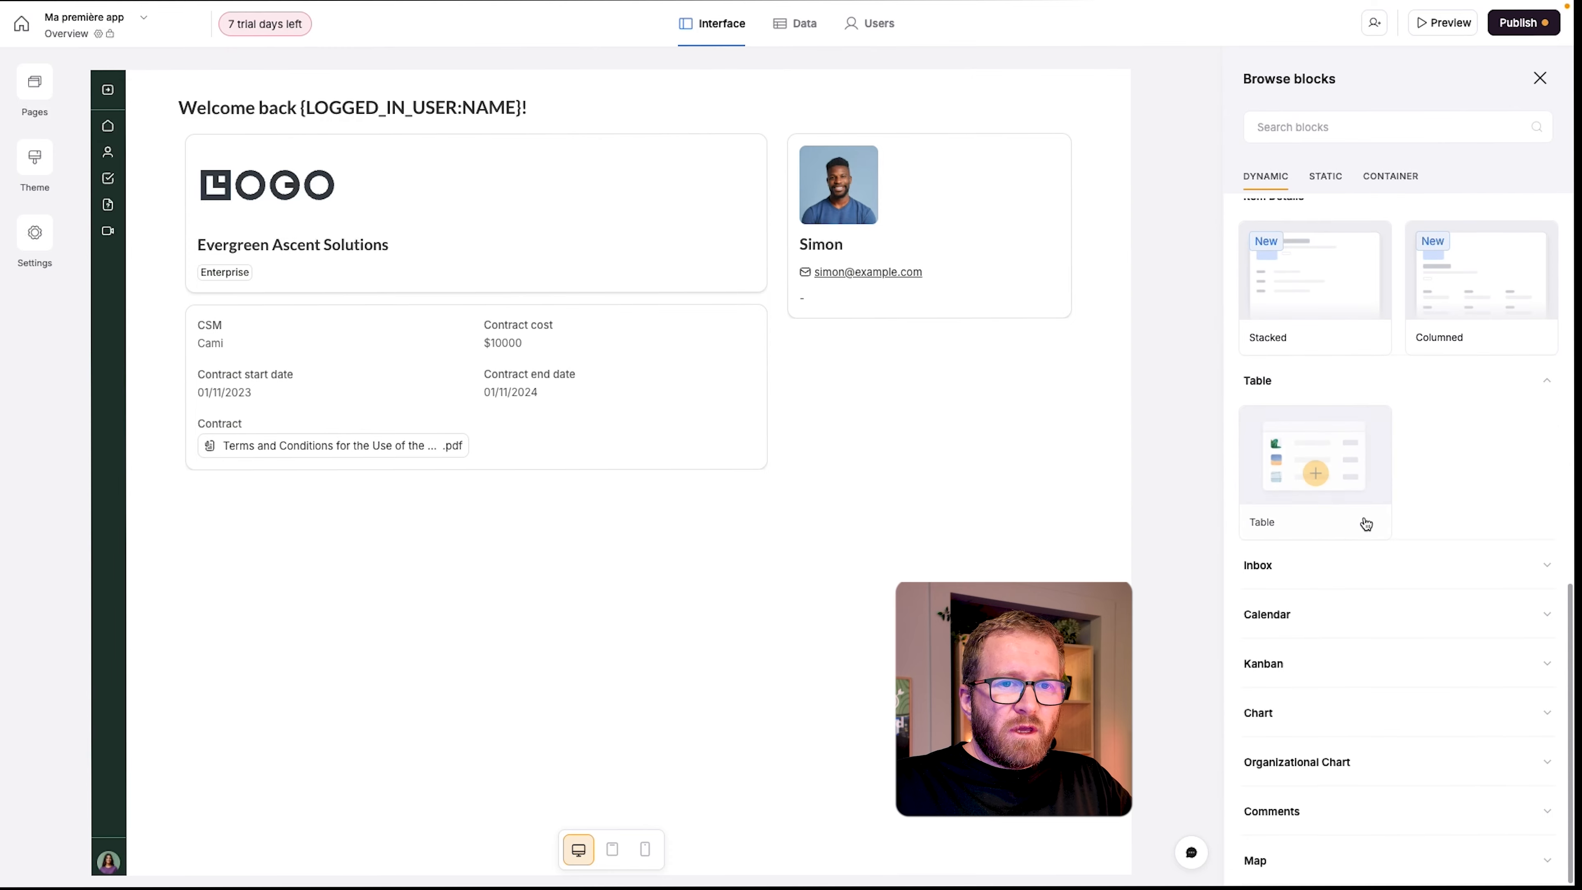
left_click(1360, 556)
mouse_move(1342, 558)
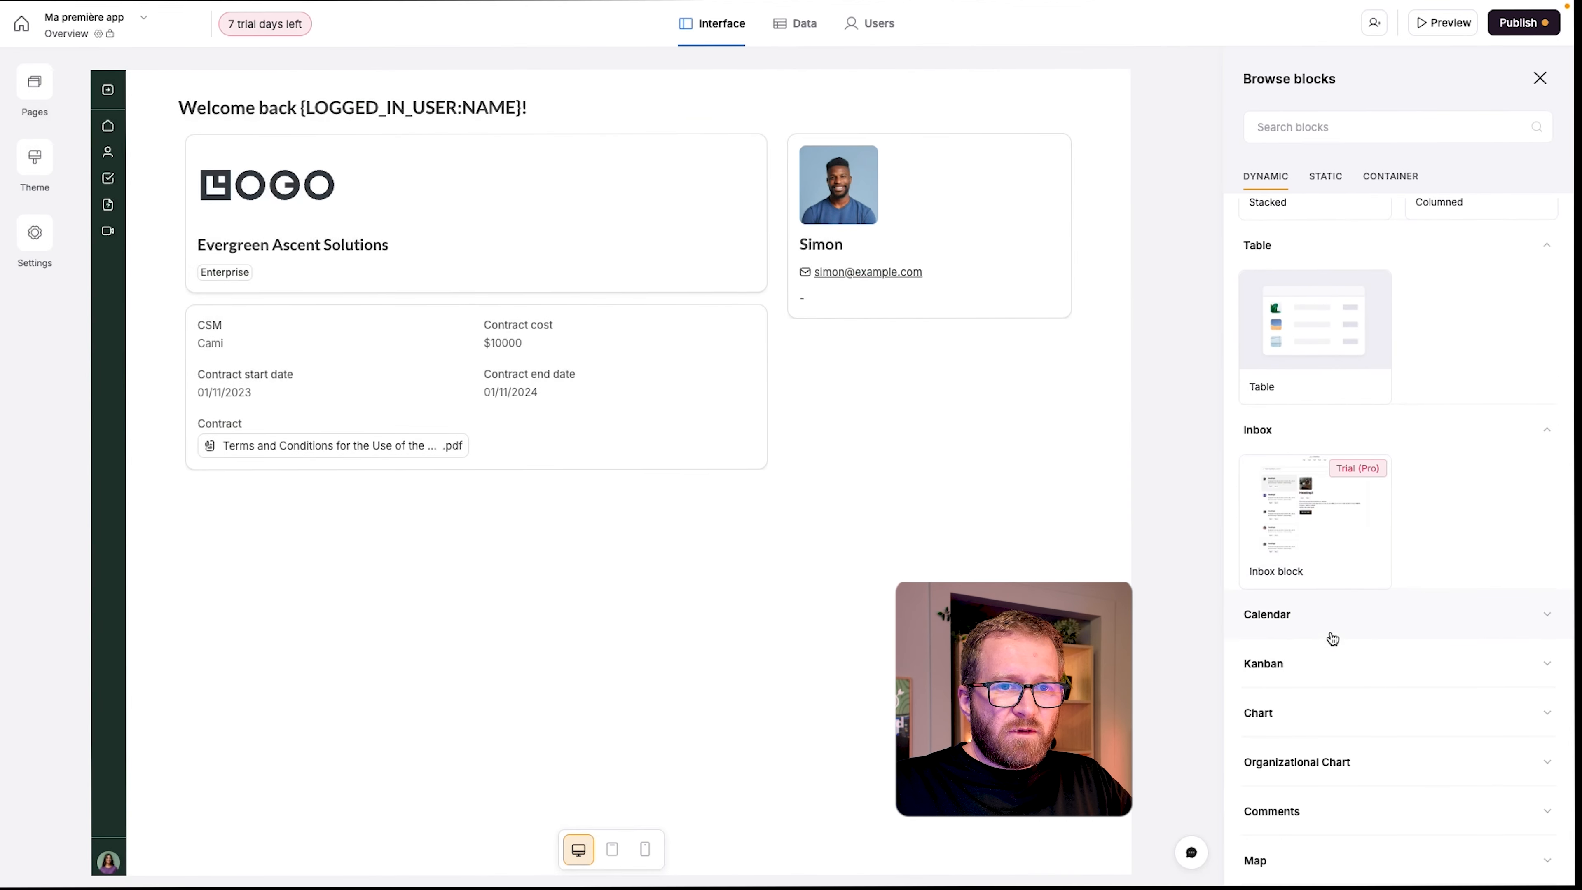
left_click(1332, 624)
mouse_move(1301, 409)
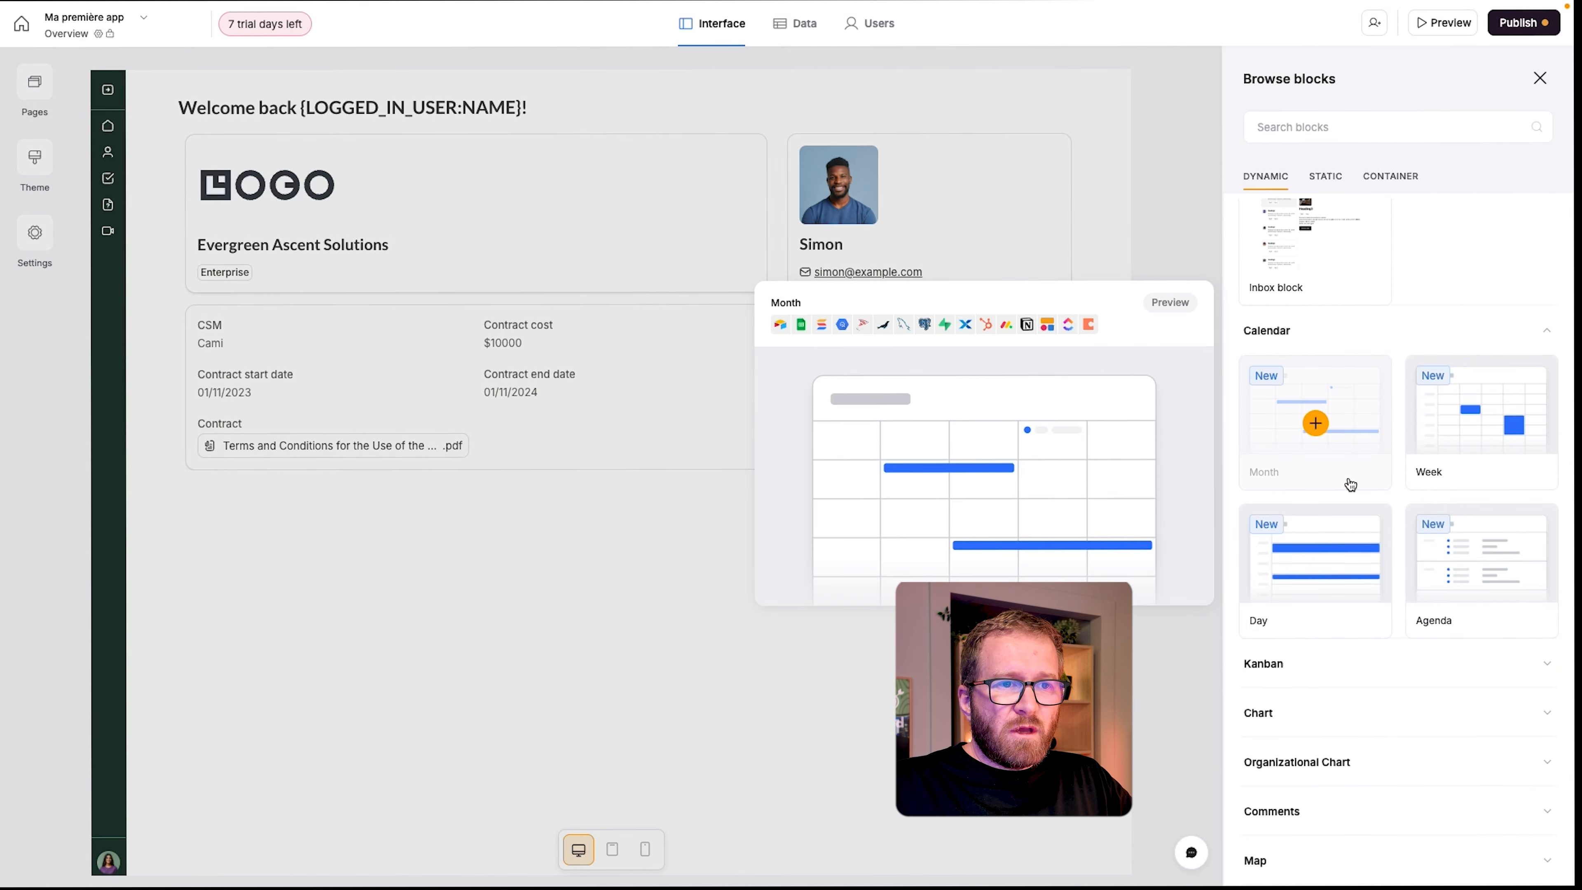
- Add an Expandable list block below the welcome container and look over its placeholder records
scroll(1346, 484, "up", 10)
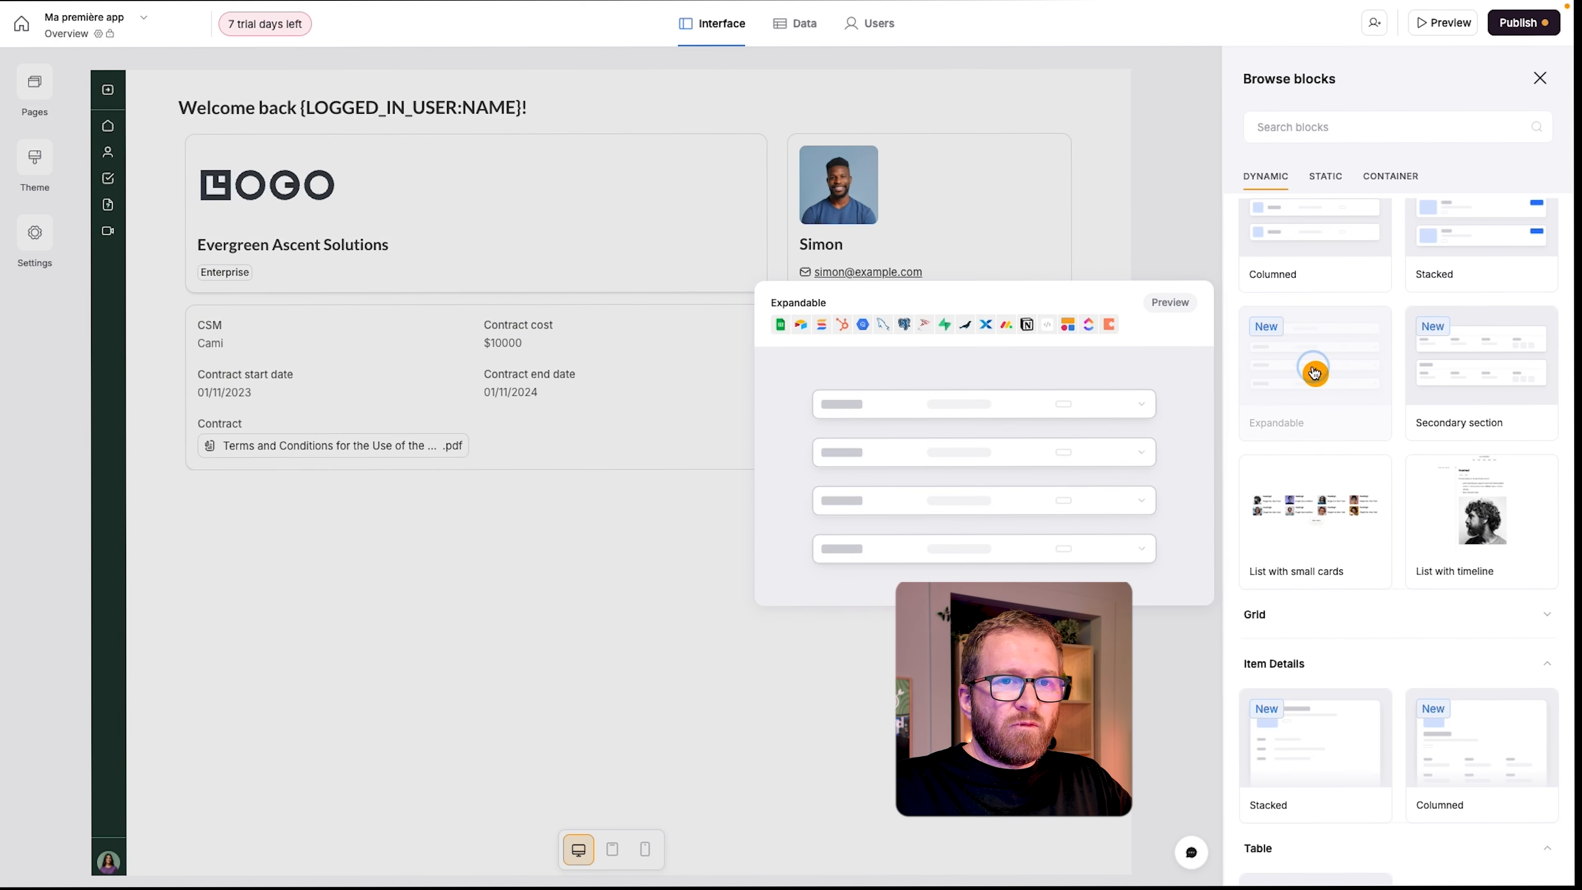
left_click(1315, 373)
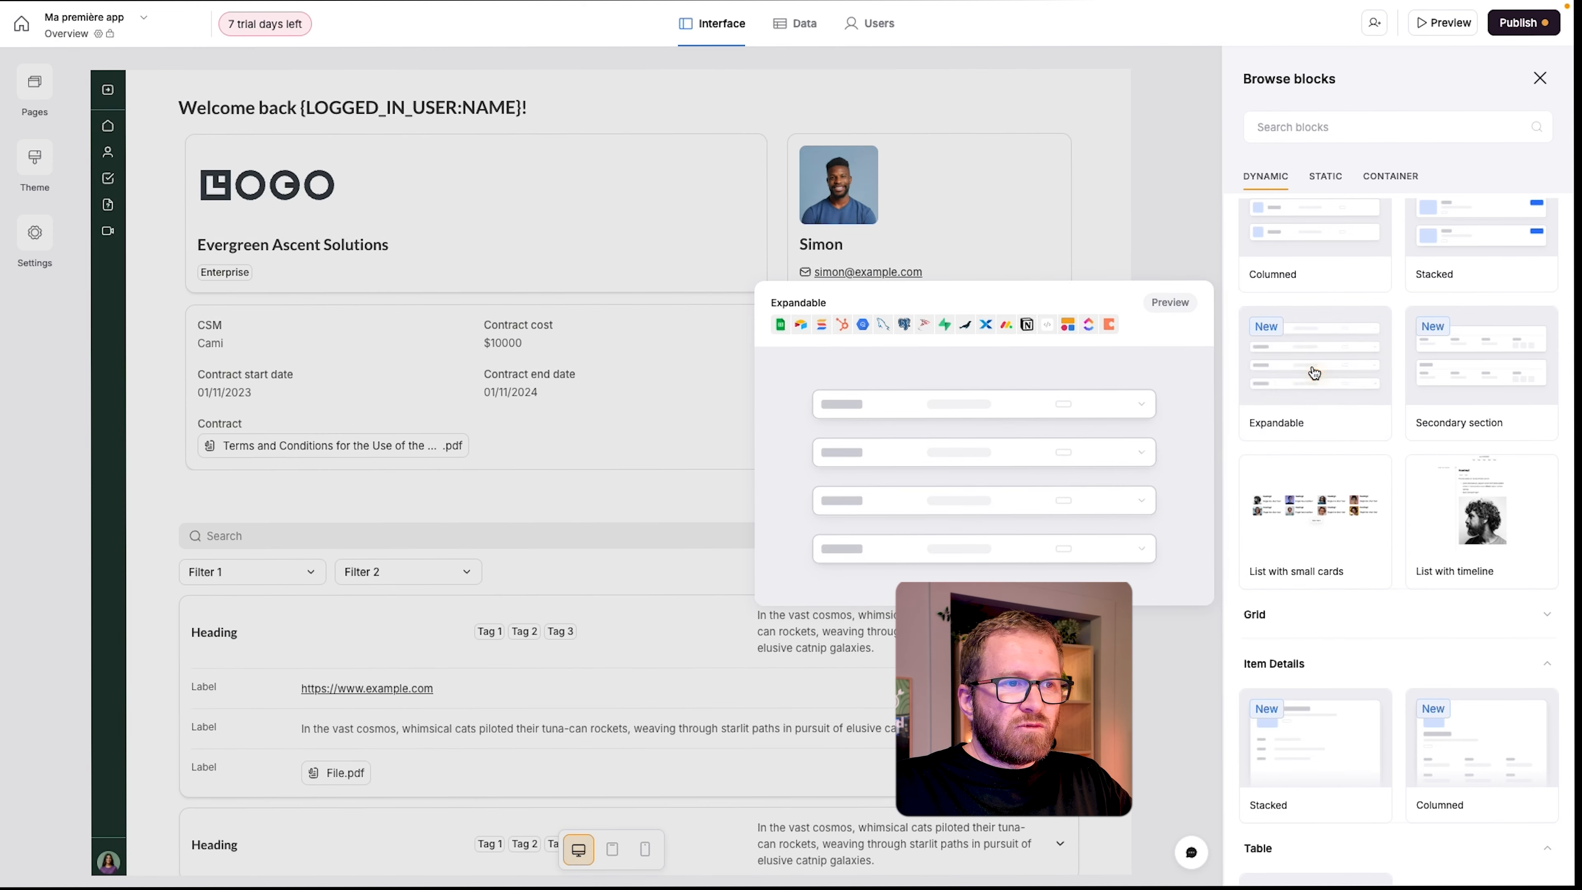
scroll(642, 646, "down", 5)
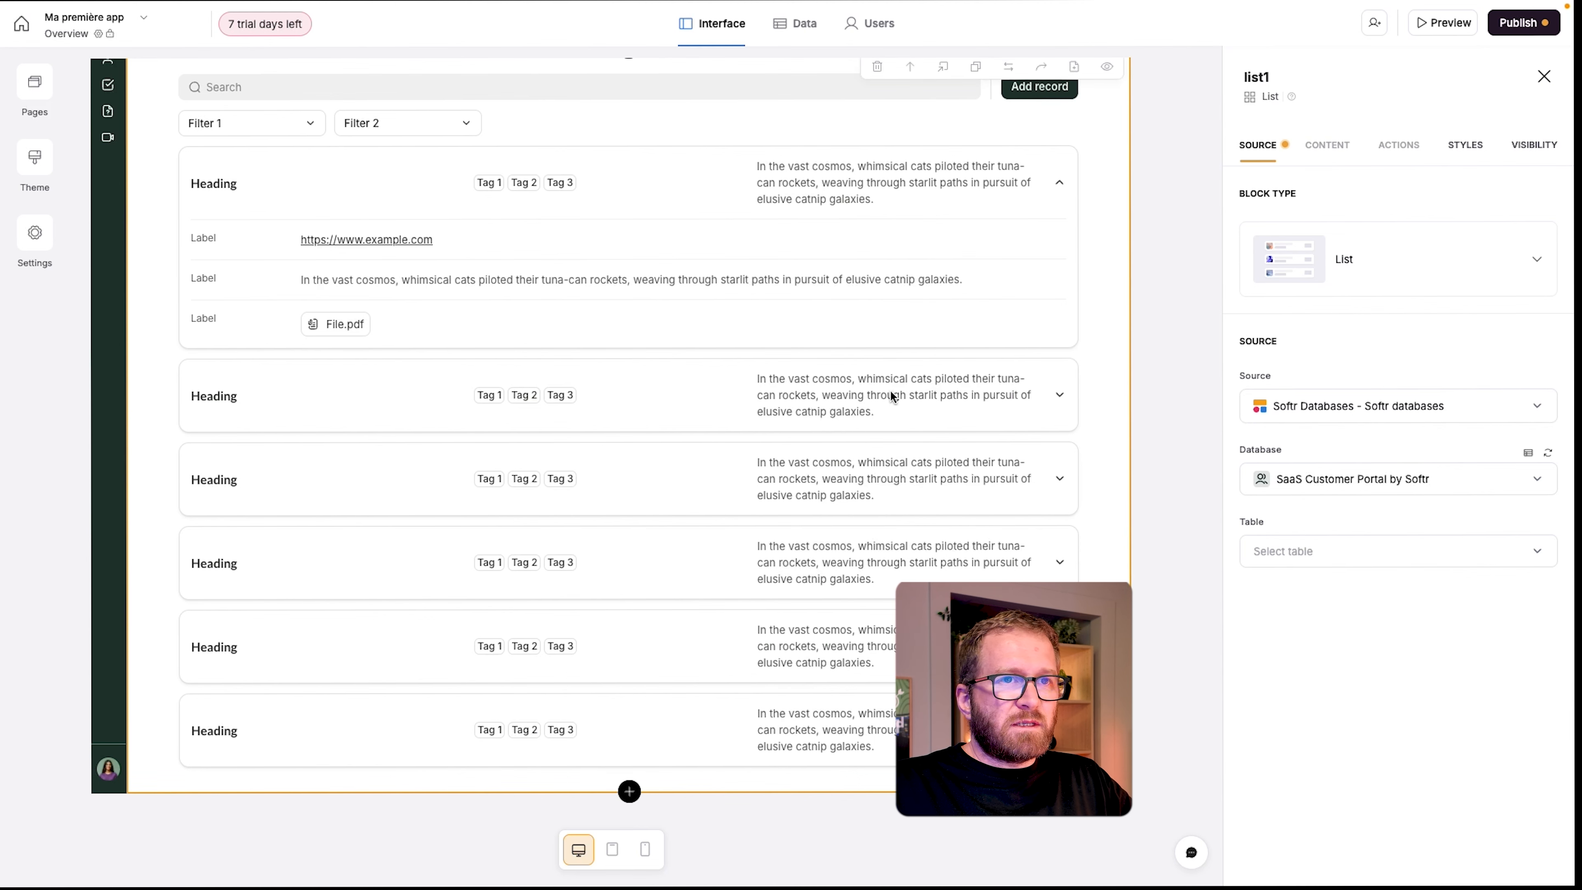
- Look over the options of the company details block and the source settings of both item details blocks in the welcome container
scroll(890, 389, "up", 3)
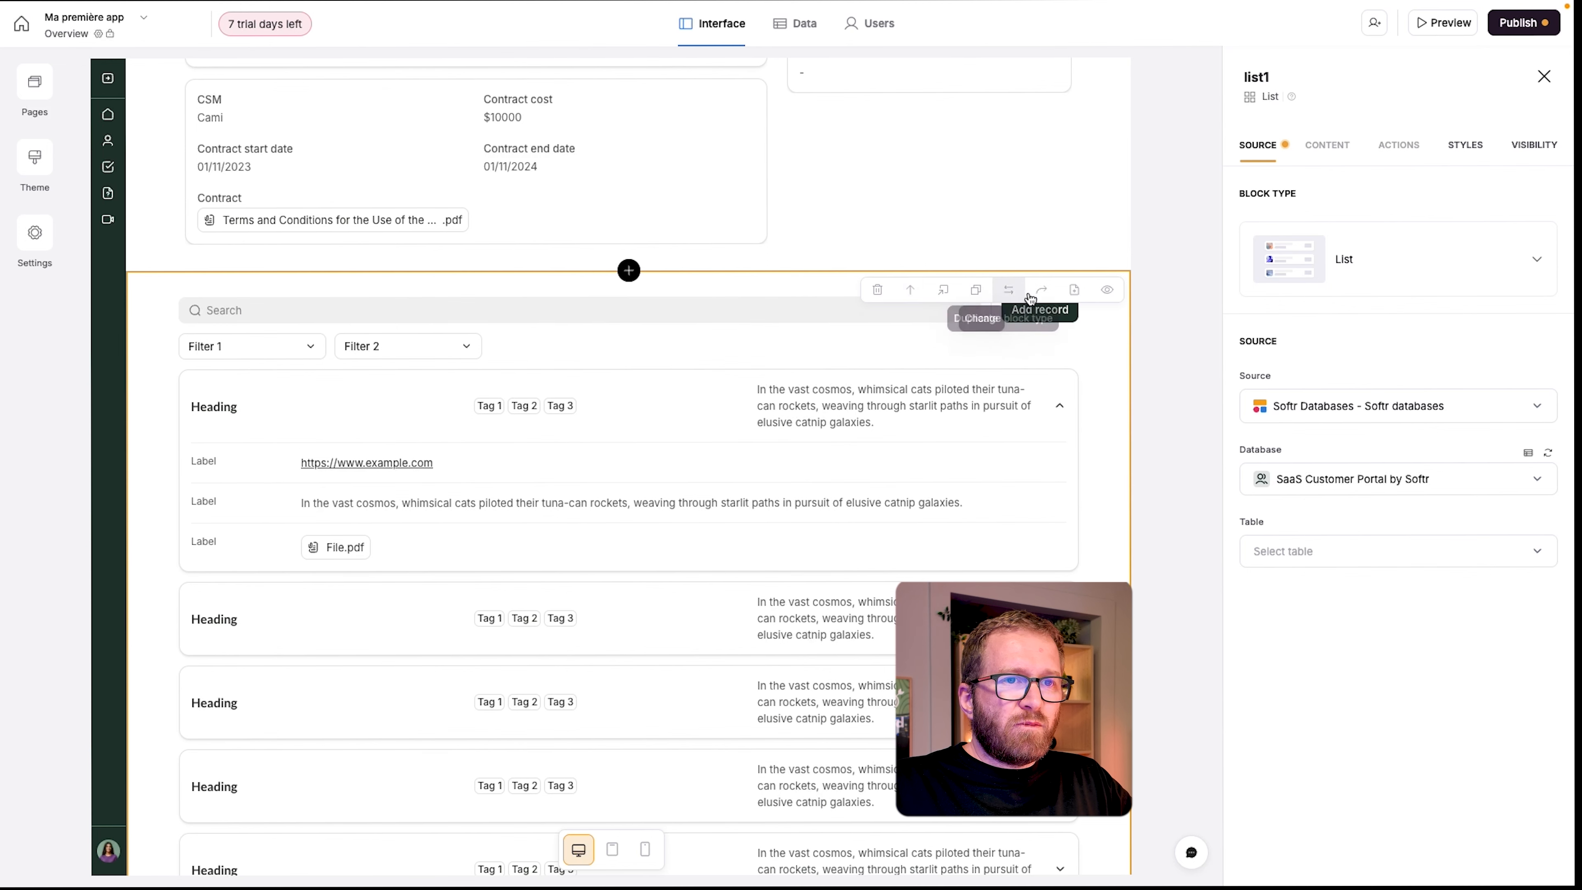
scroll(793, 366, "up", 4)
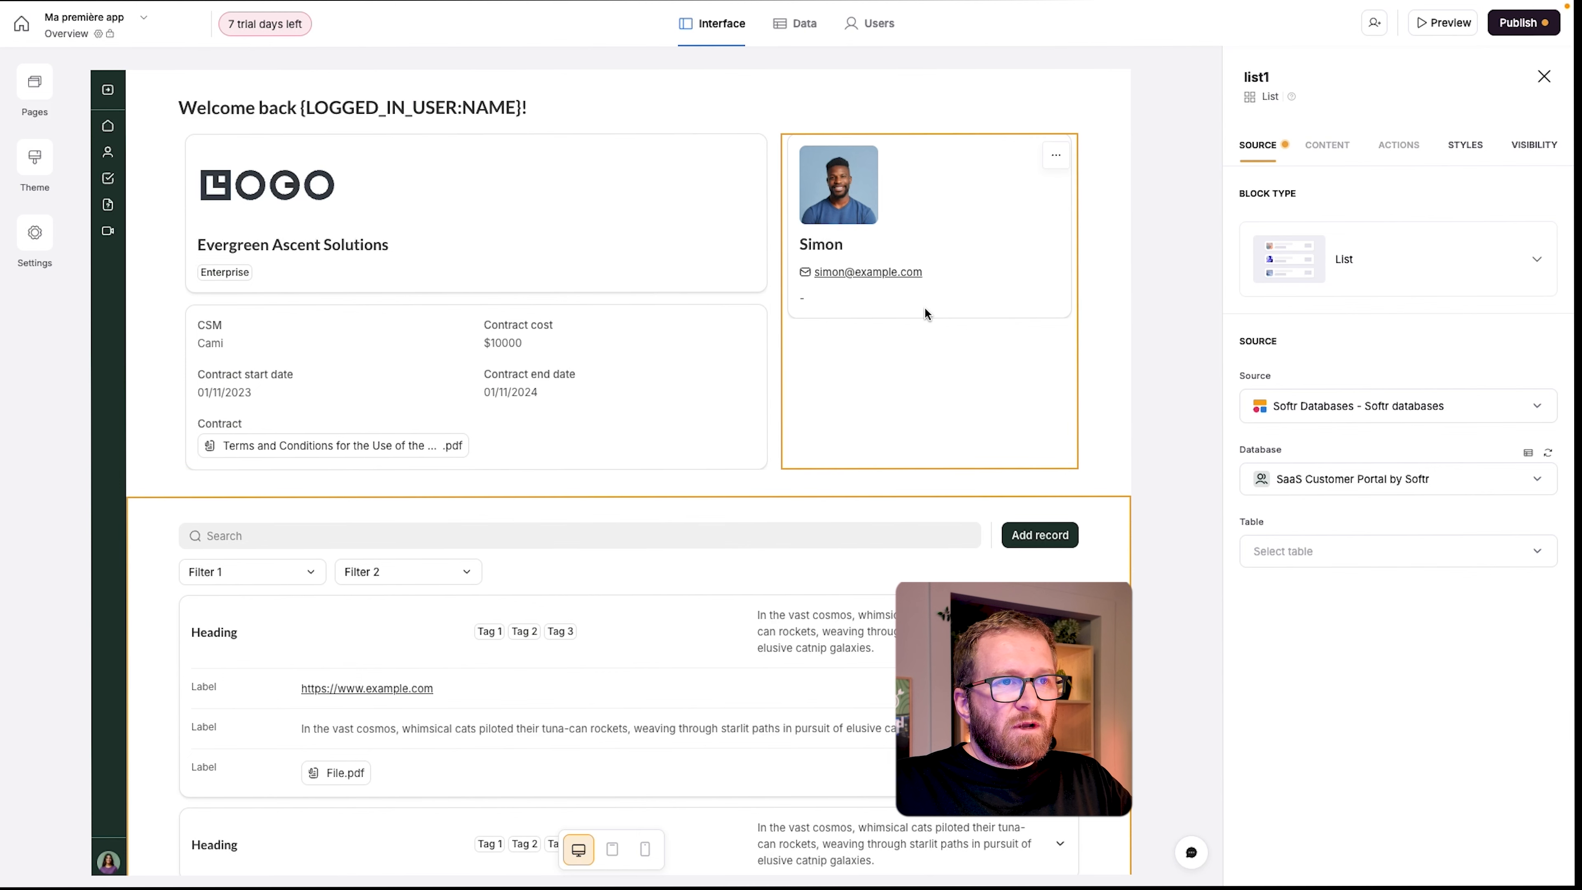
left_click(753, 158)
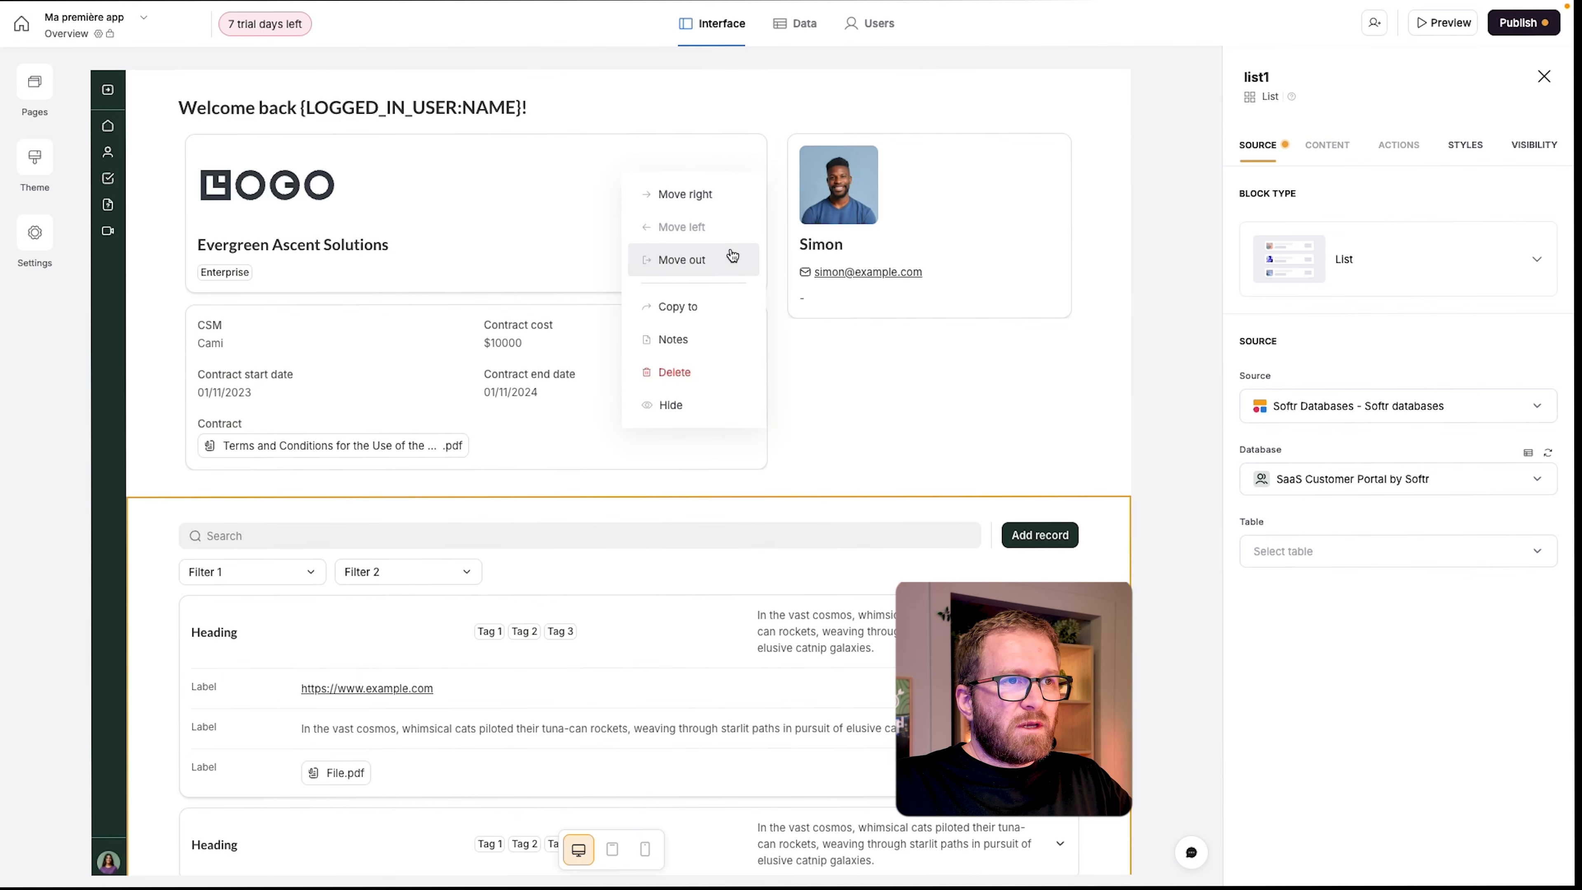
left_click(552, 228)
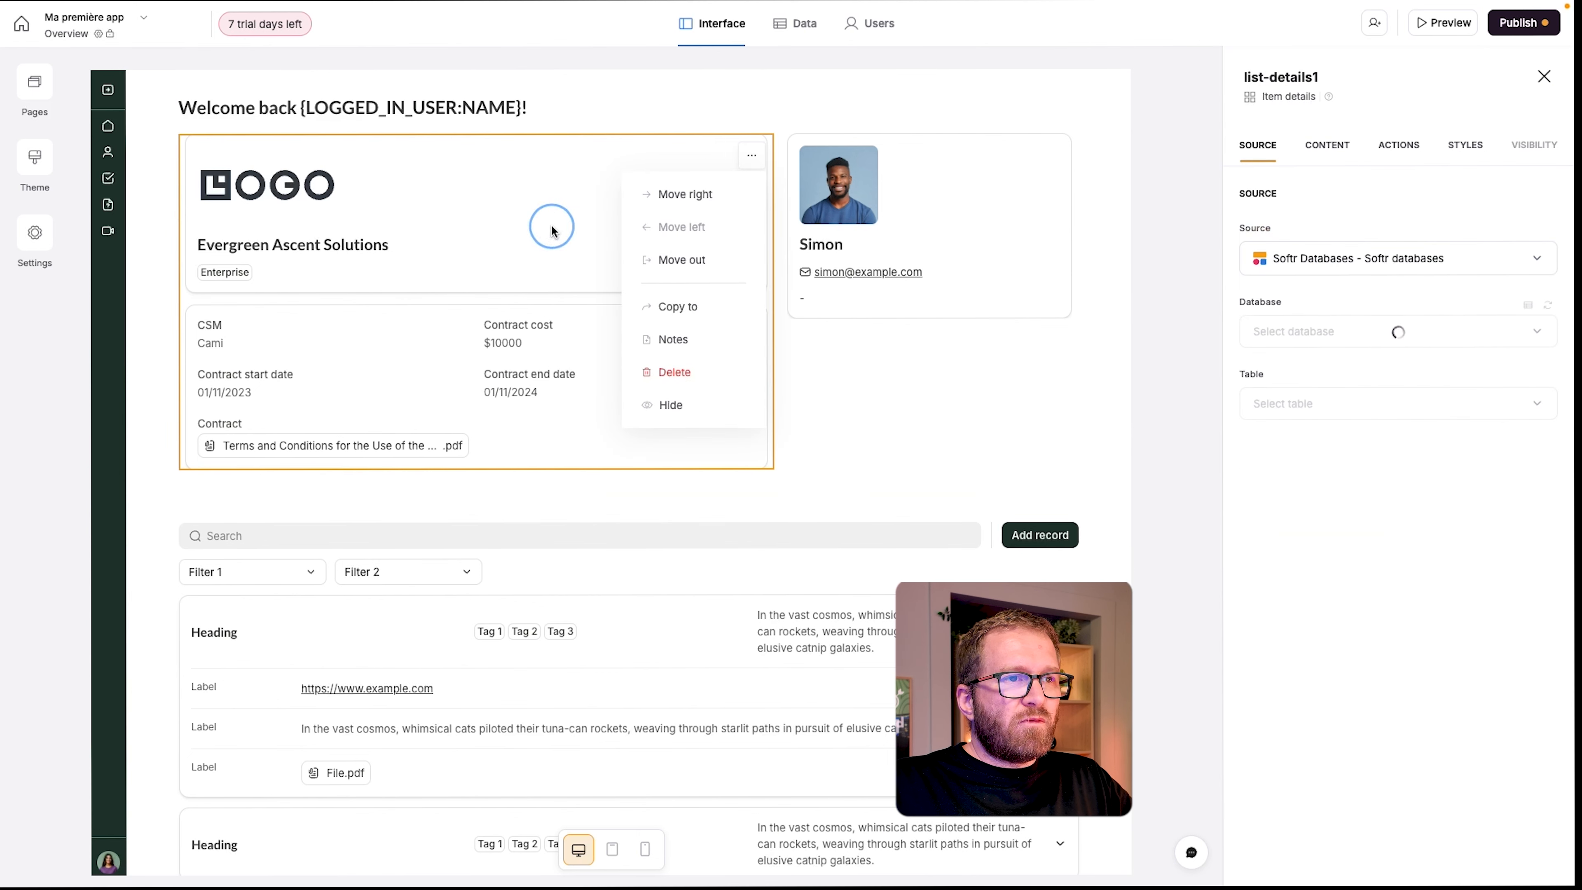
left_click(997, 161)
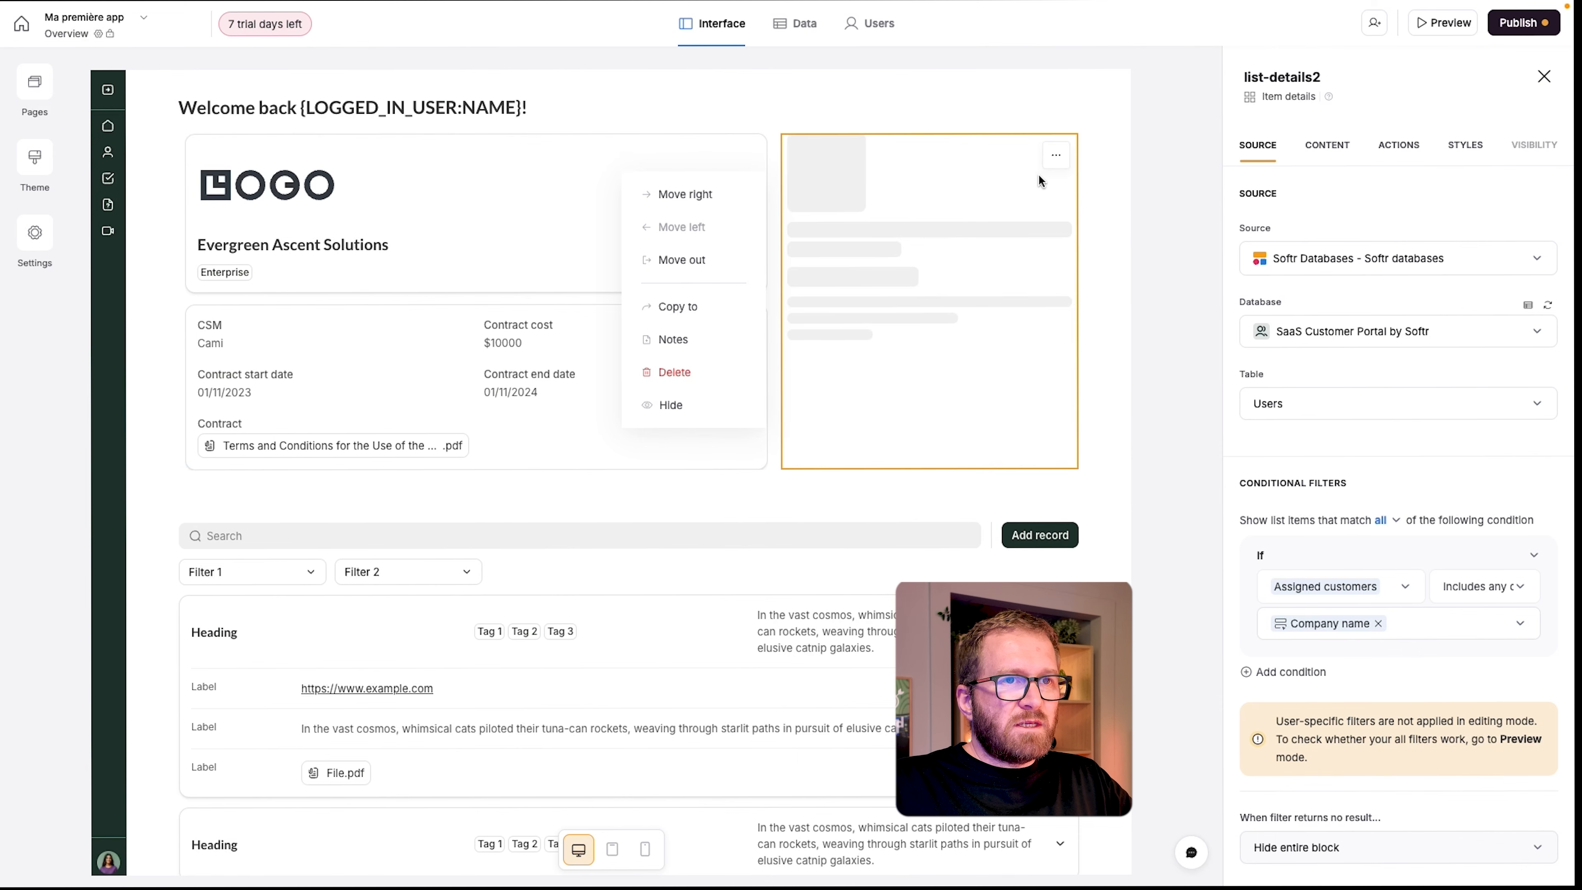
- Delete the expandable list block below the welcome container
left_click(760, 548)
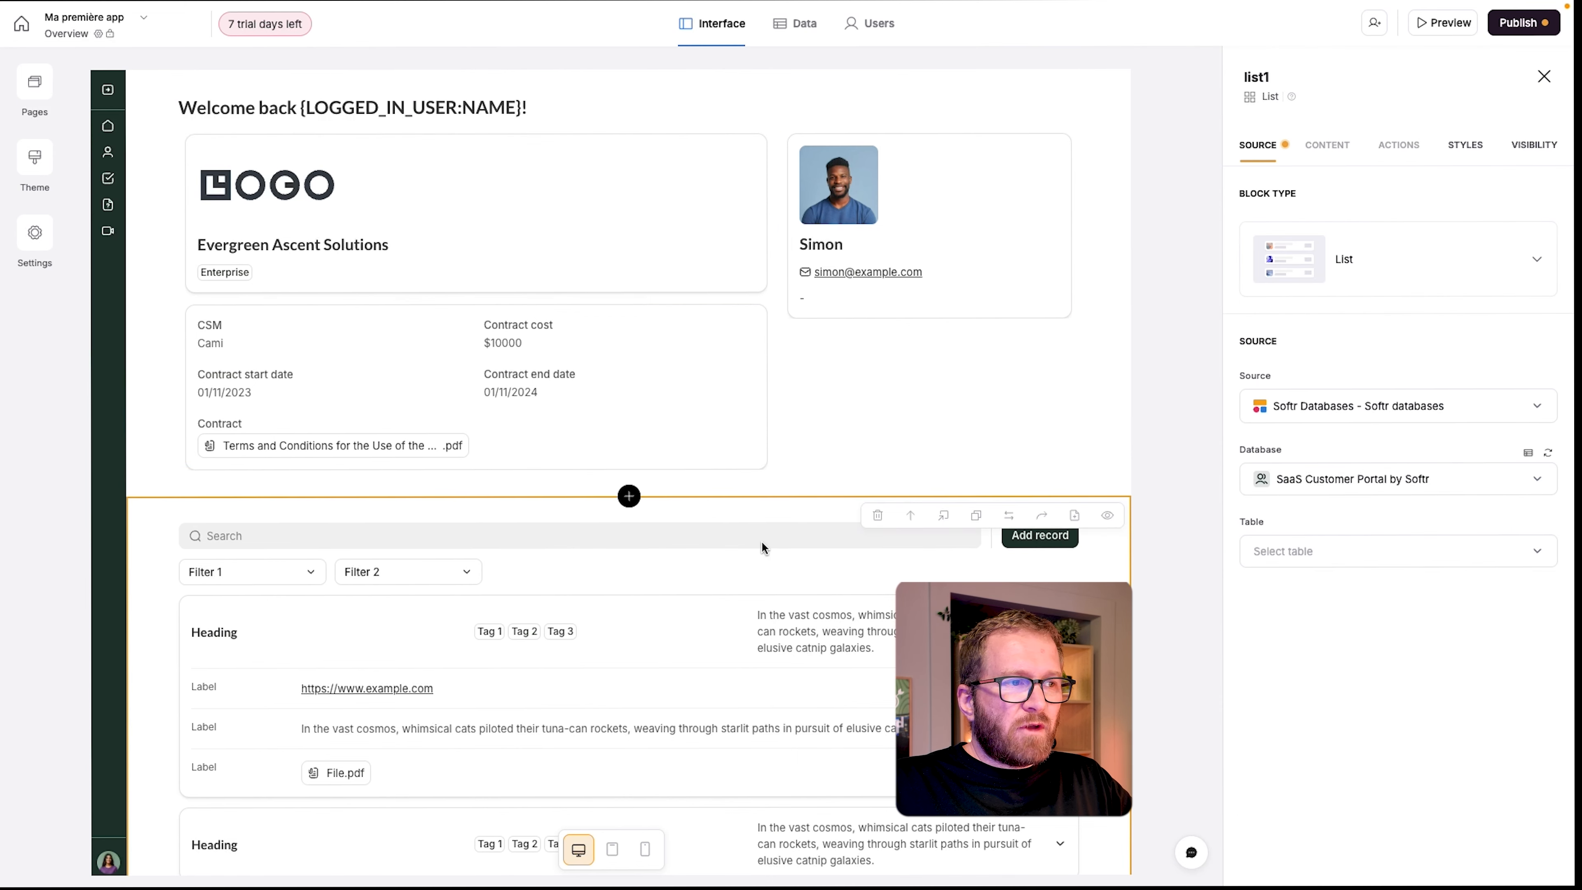
scroll(764, 548, "down", 5)
scroll(763, 549, "up", 4)
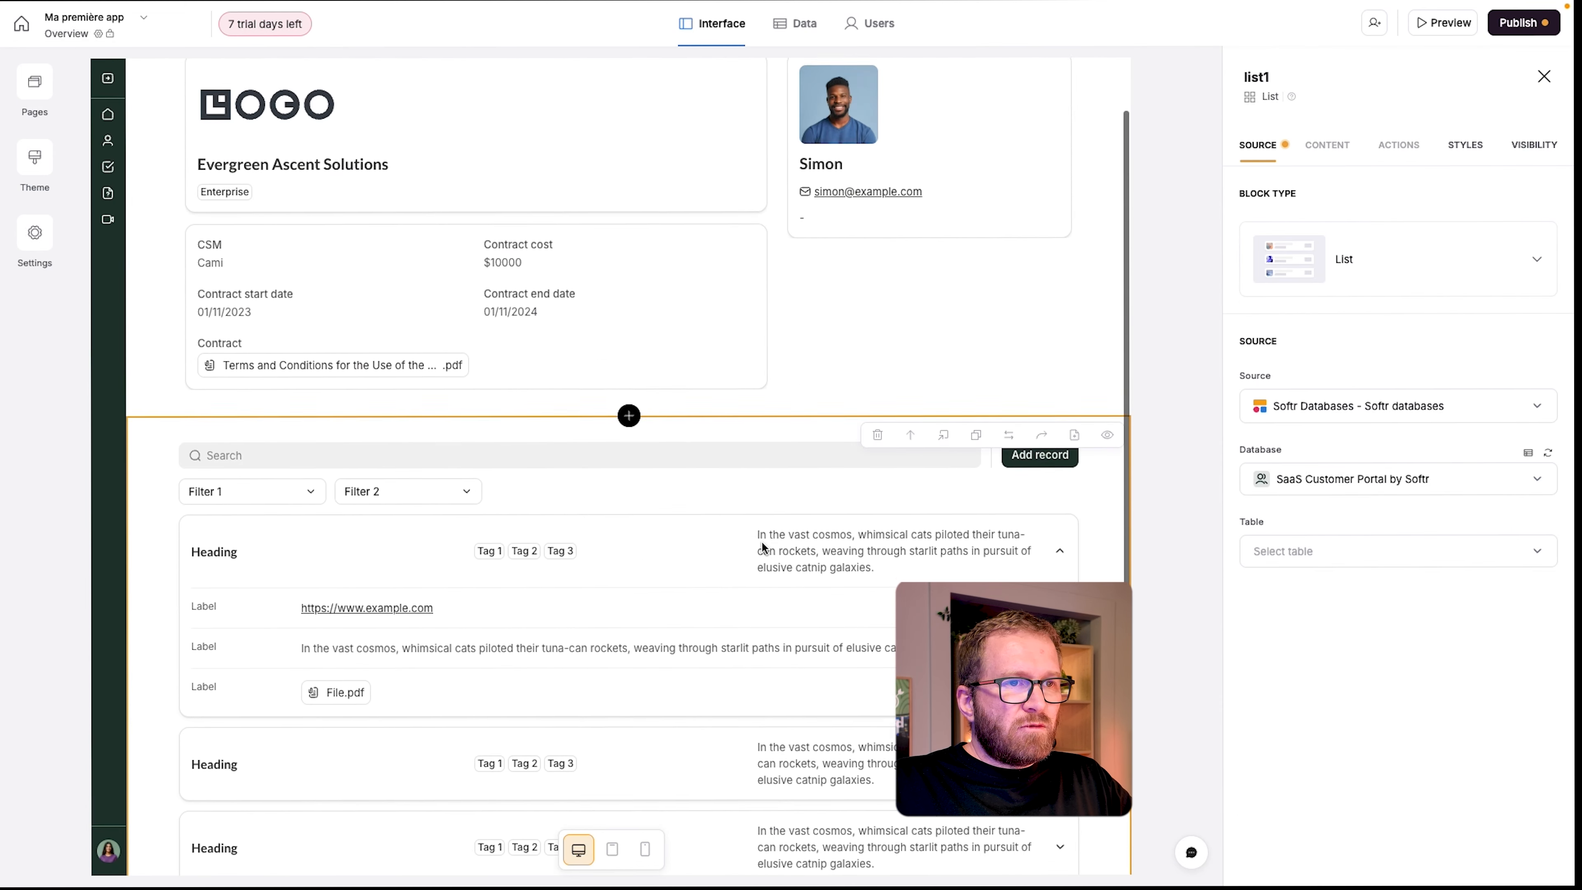
scroll(938, 505, "up", 1)
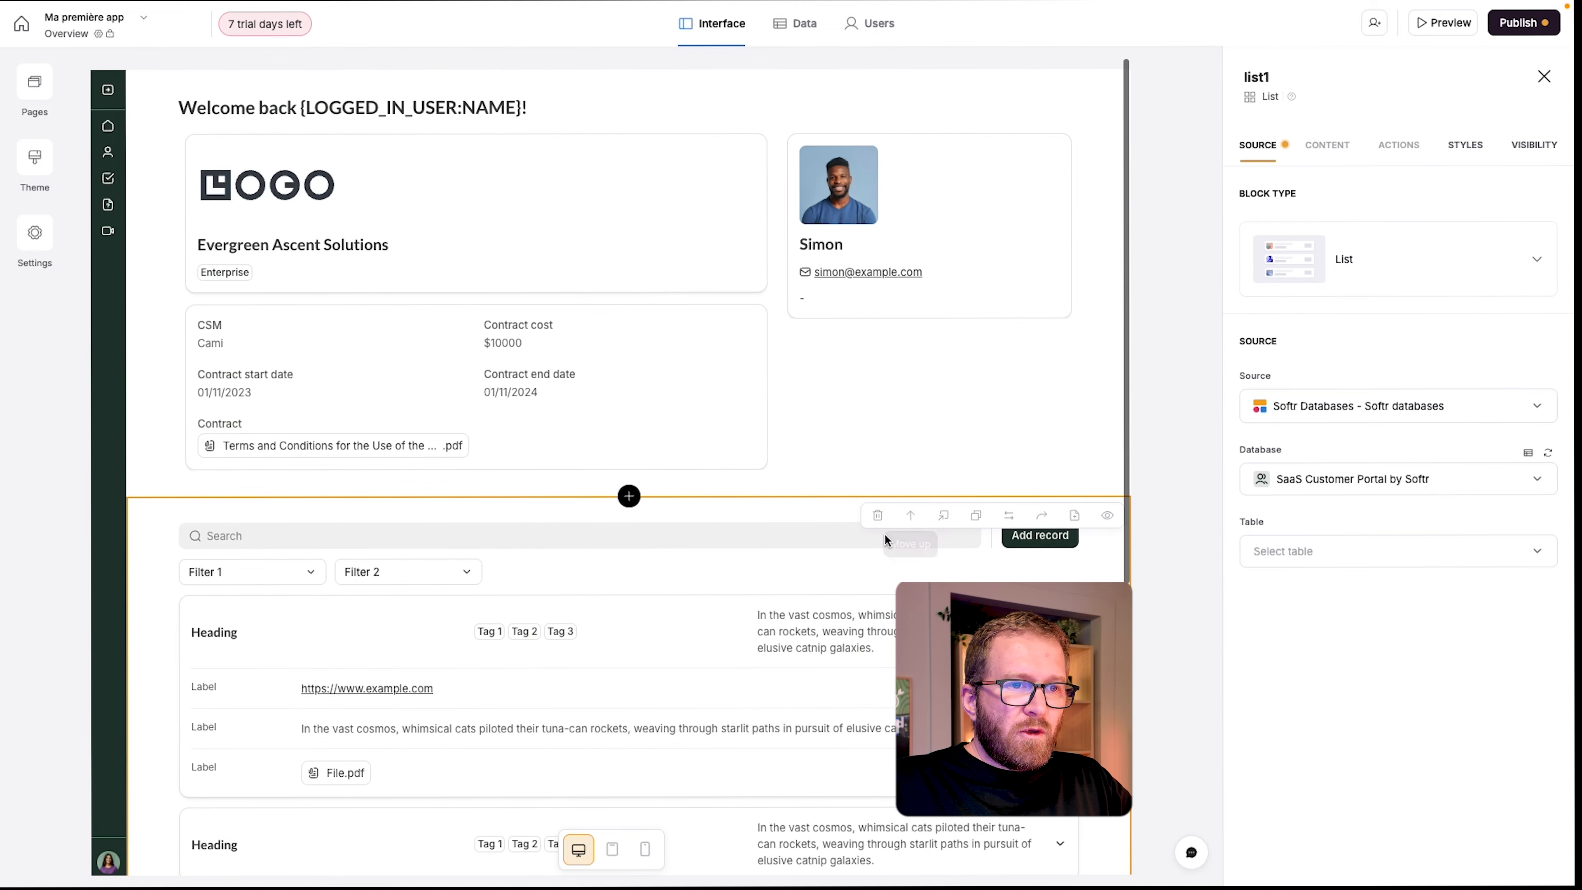
left_click(877, 517)
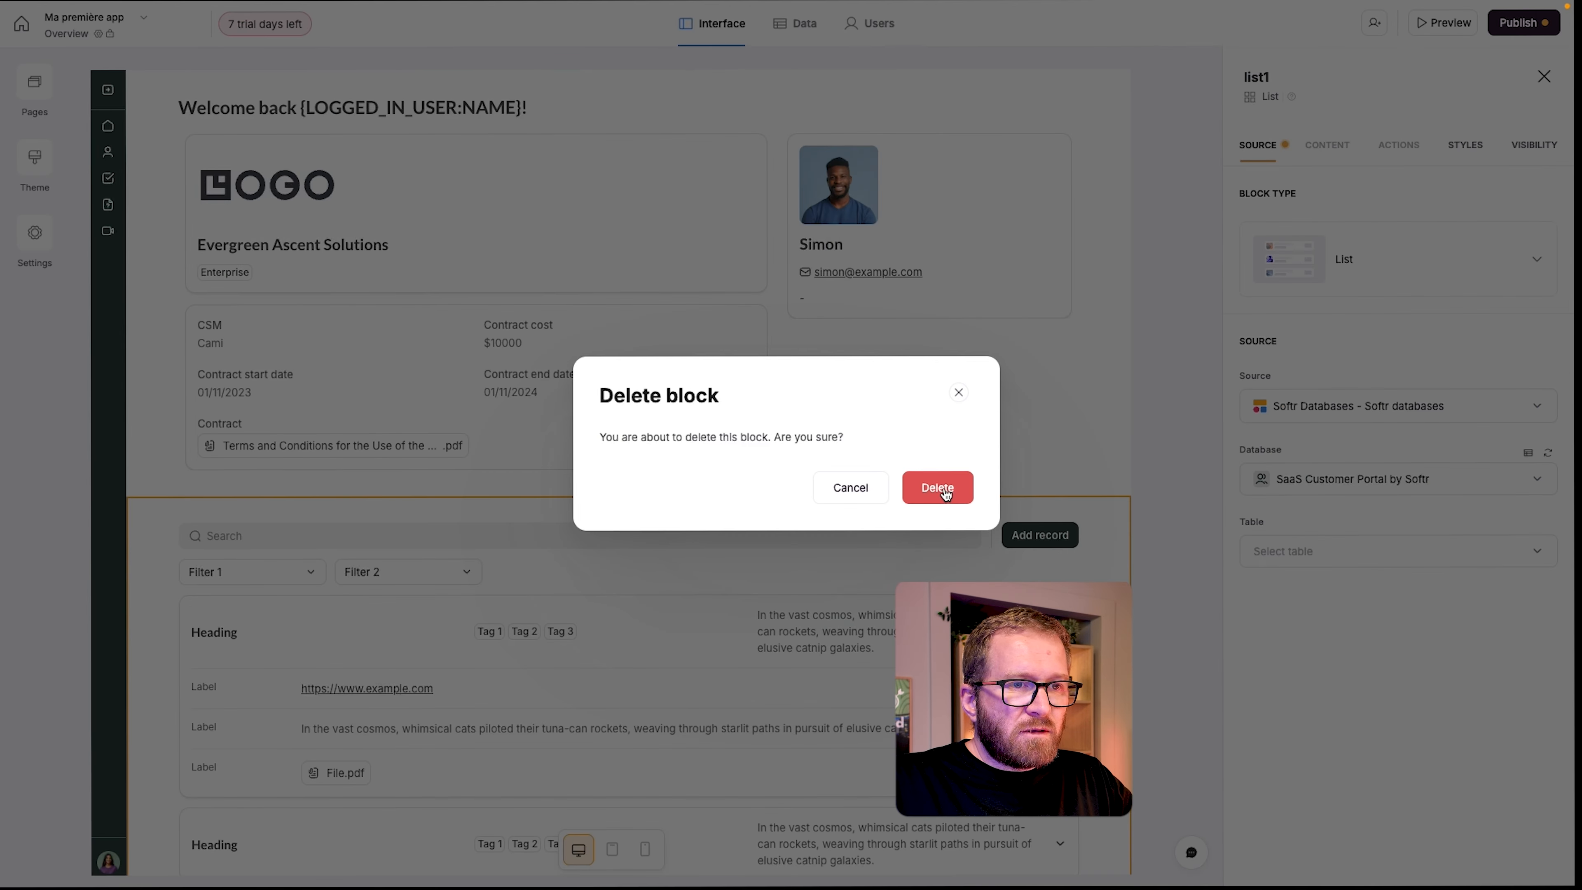
left_click(942, 488)
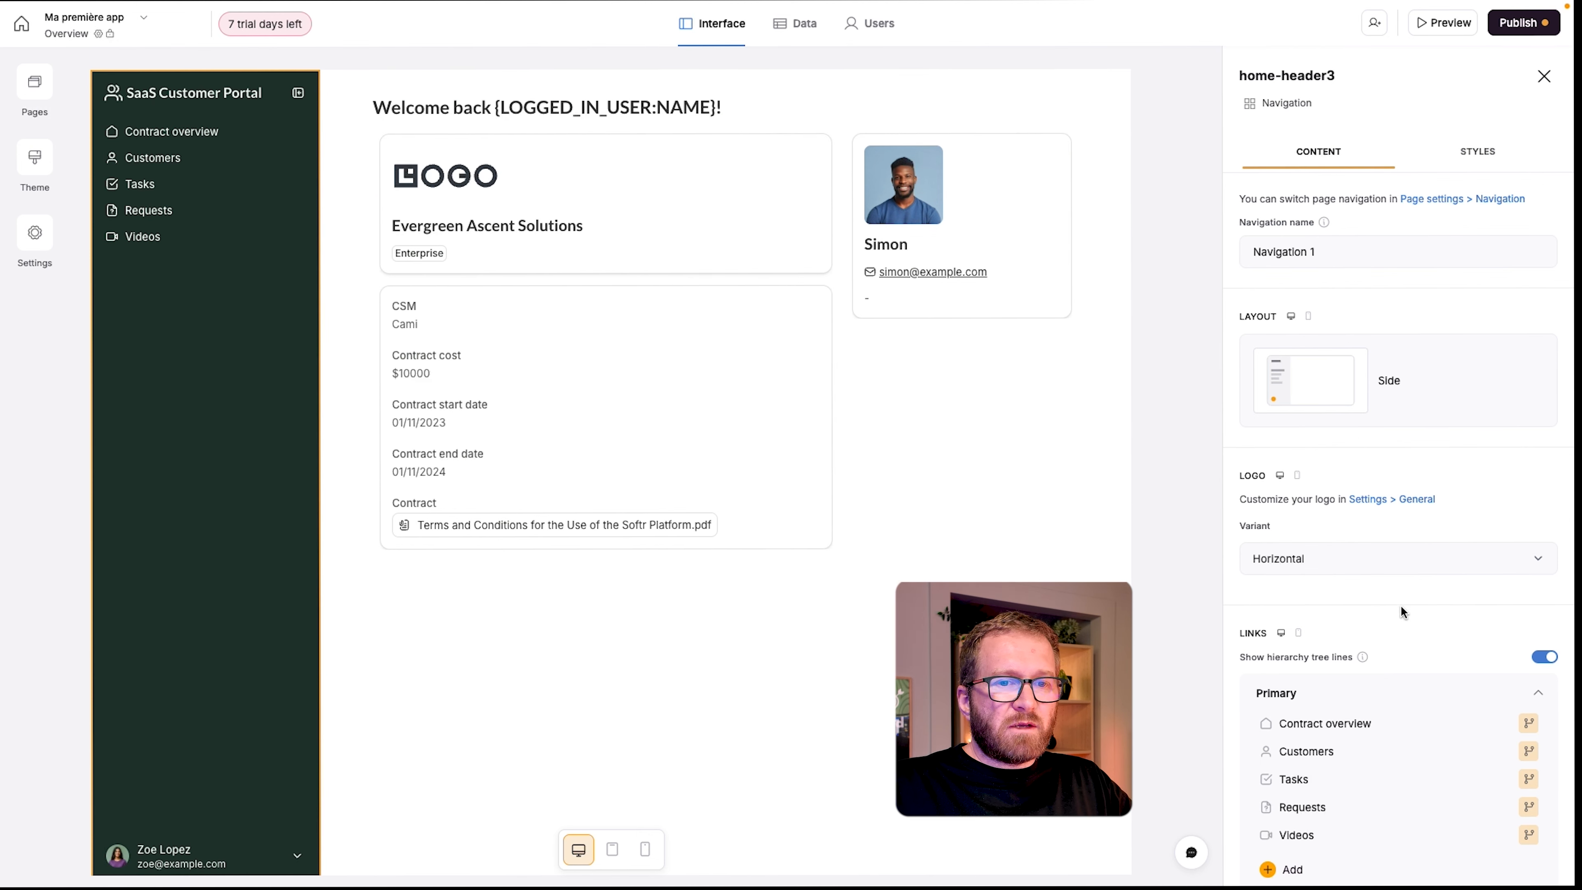
- Review the side navigation block's content settings, from layout, logo and links down to buttons and user menu
scroll(1401, 604, "down", 6)
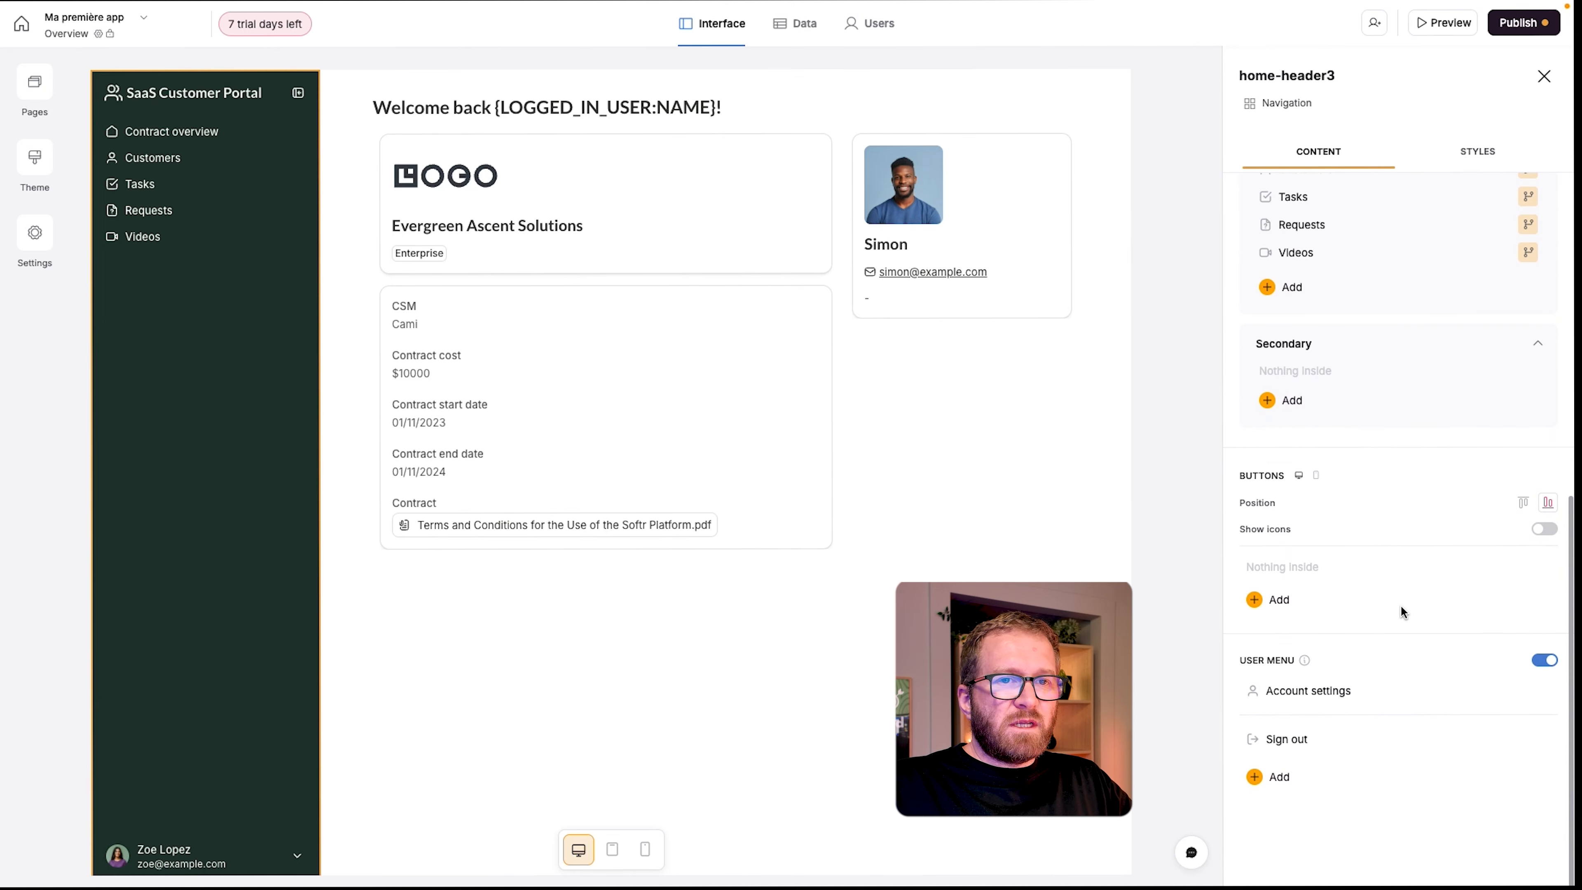
scroll(1401, 608, "up", 6)
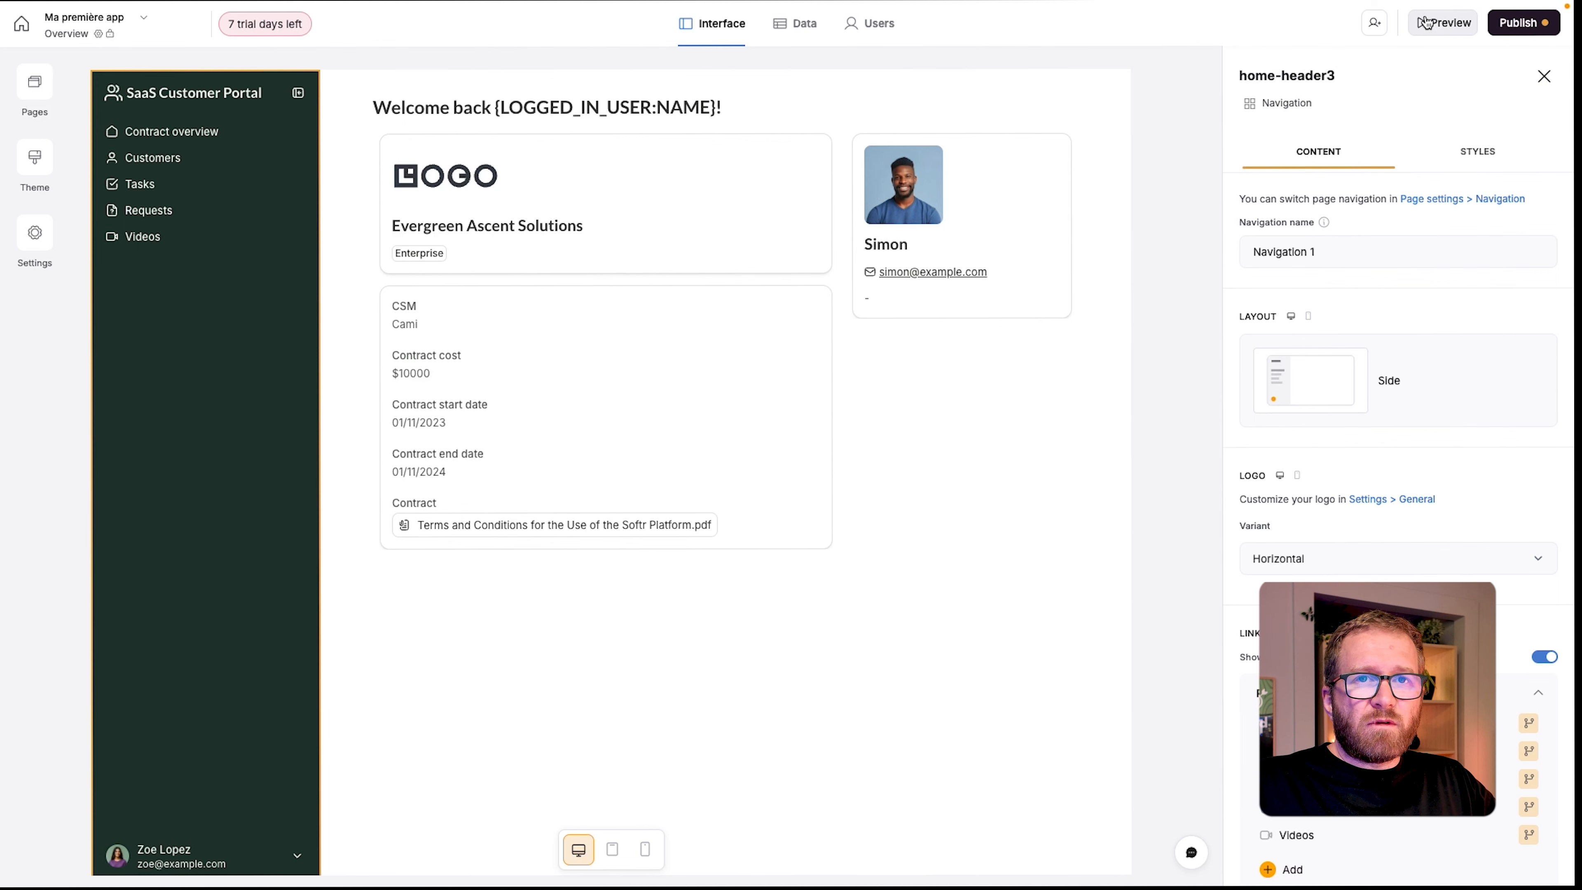
- Open the app preview and switch it to view the portal as a non-logged-in user
left_click(1439, 26)
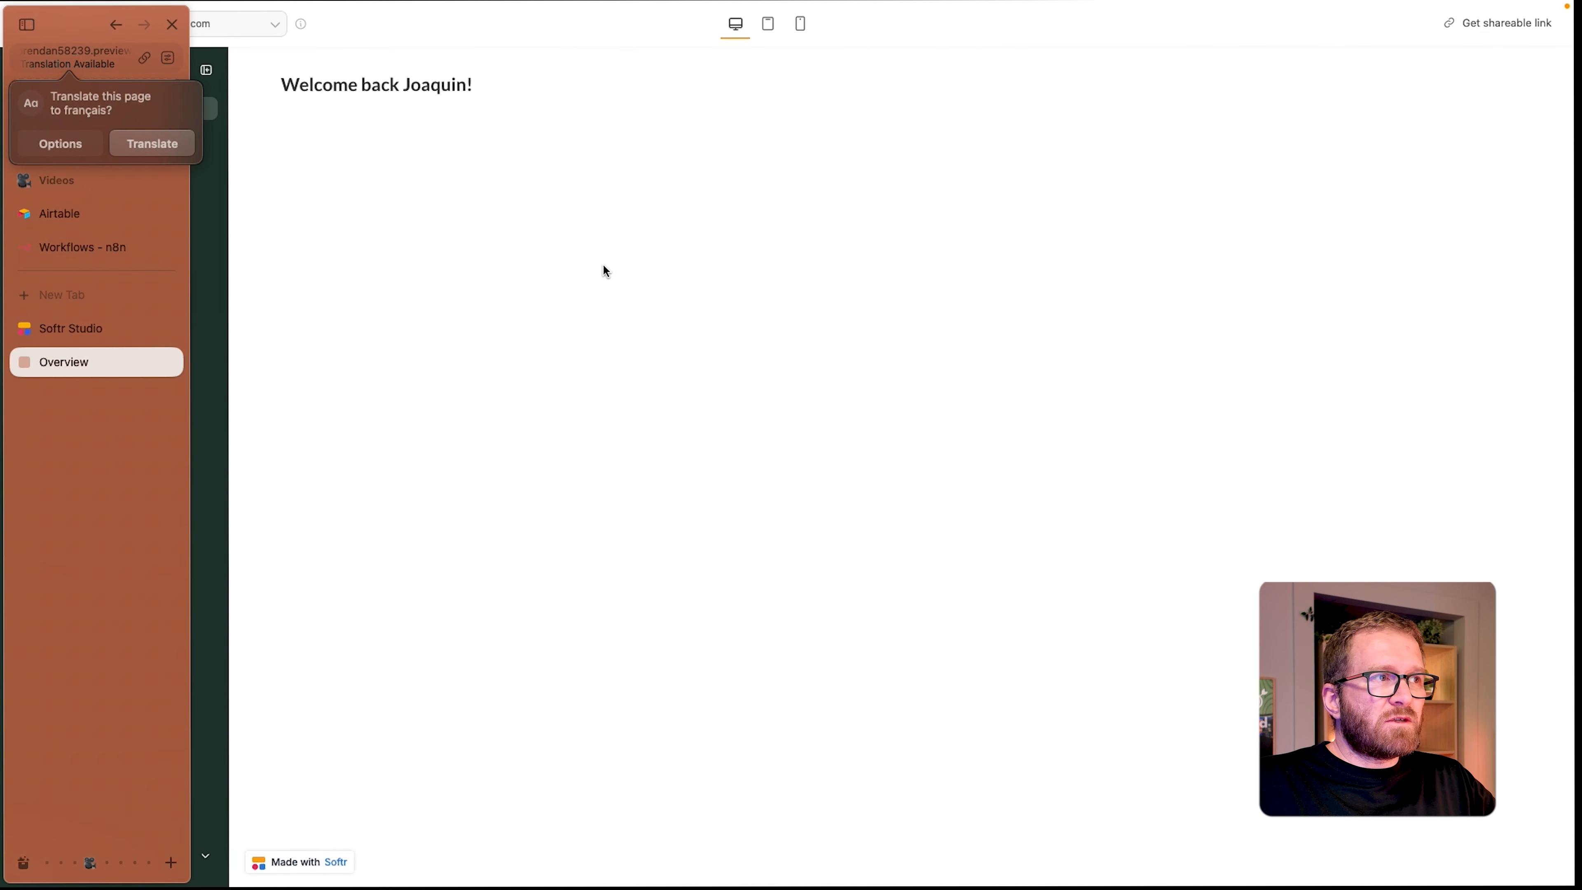
left_click(604, 266)
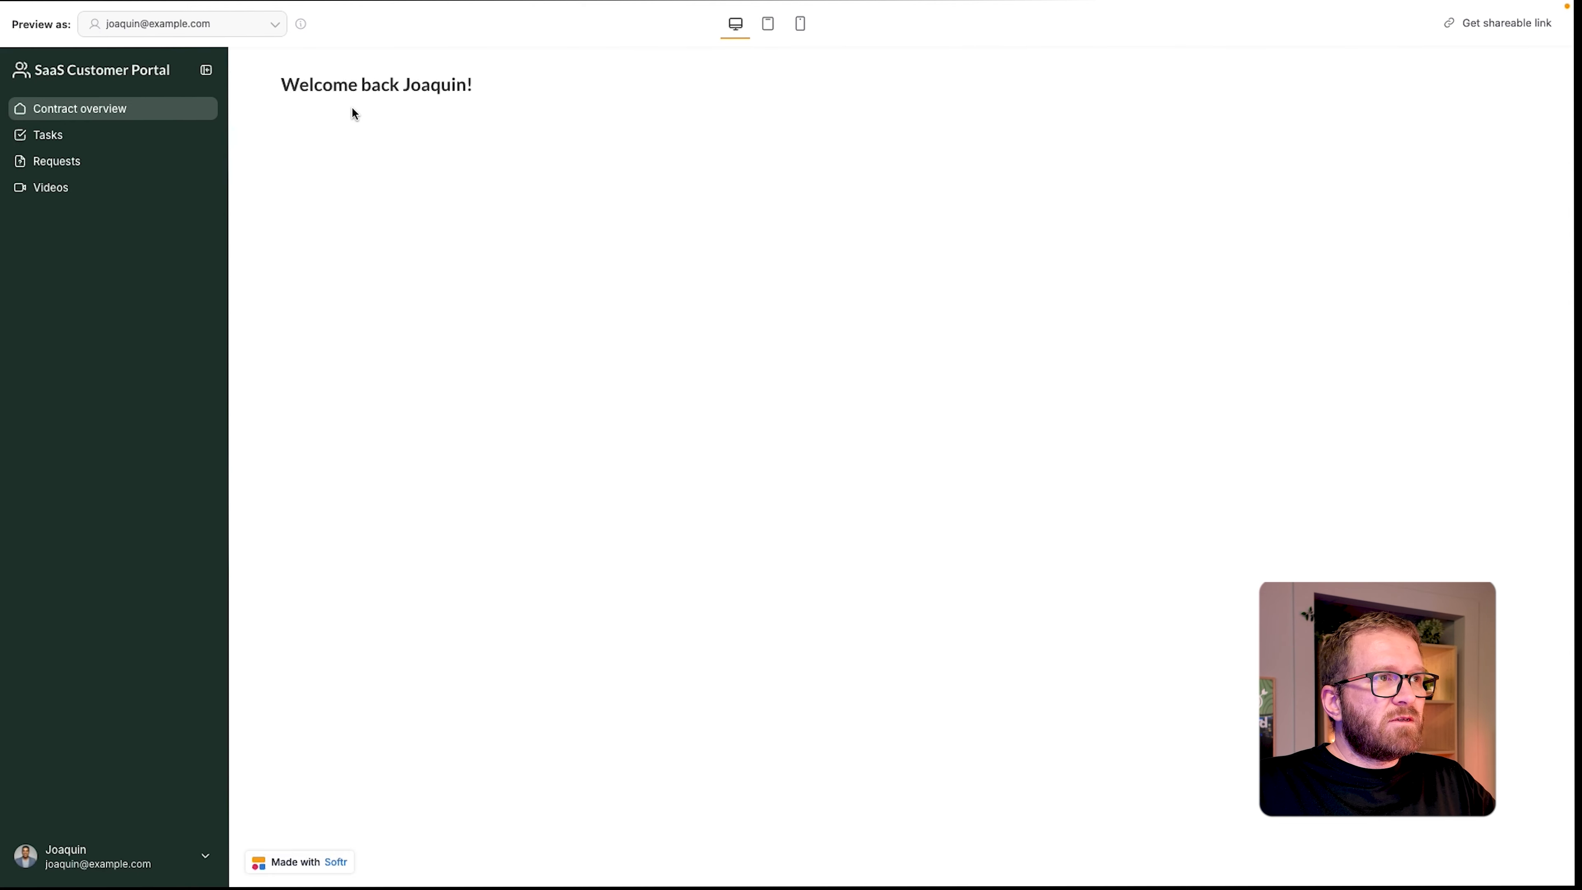
left_click(137, 30)
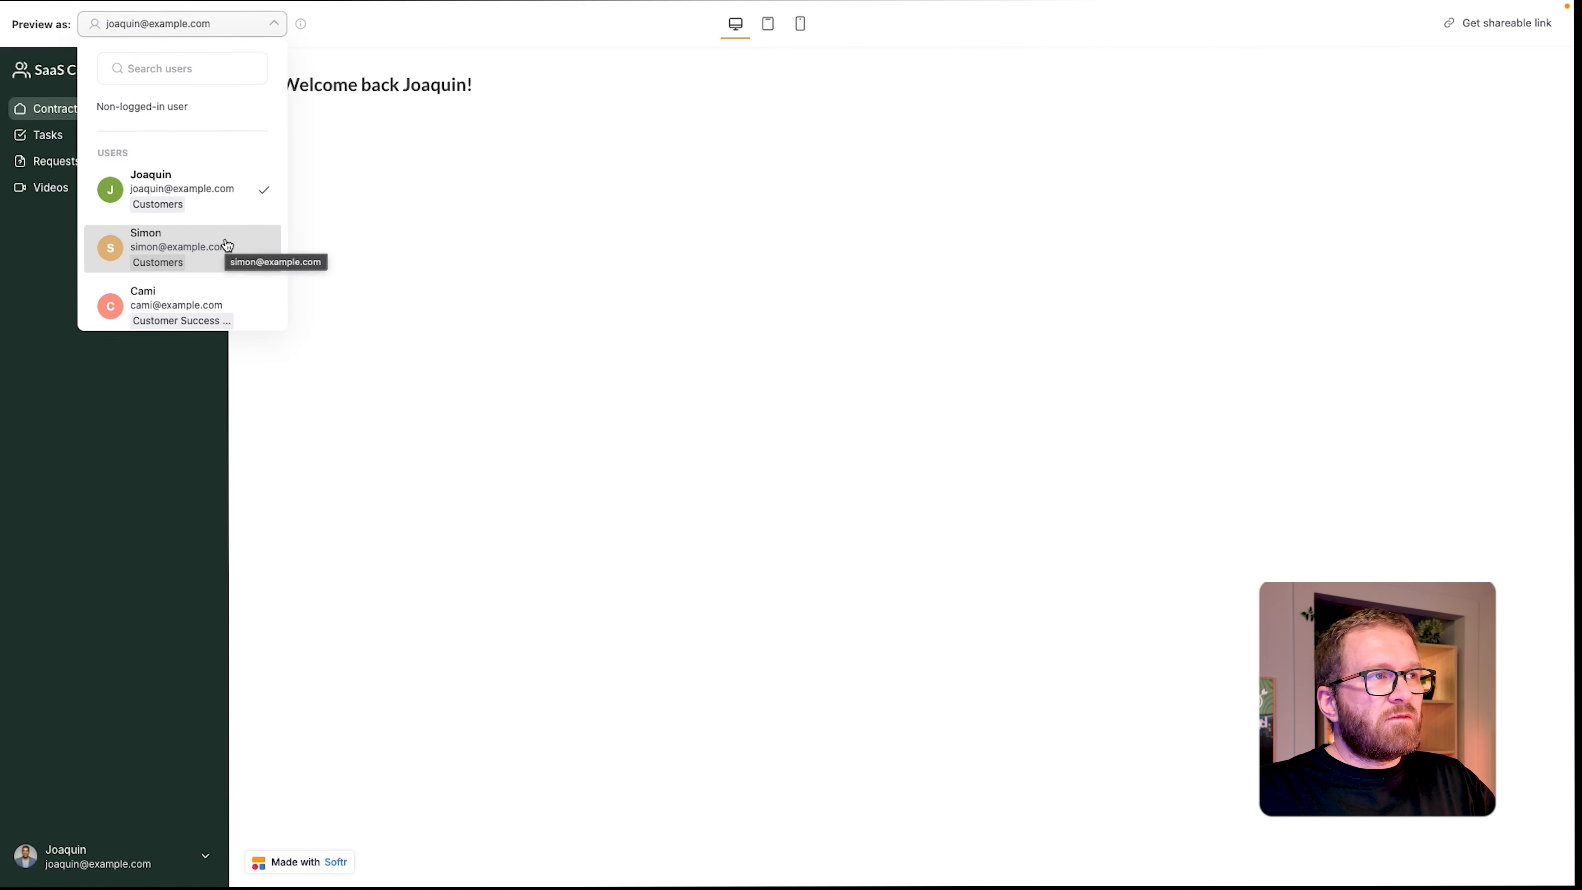
left_click(157, 118)
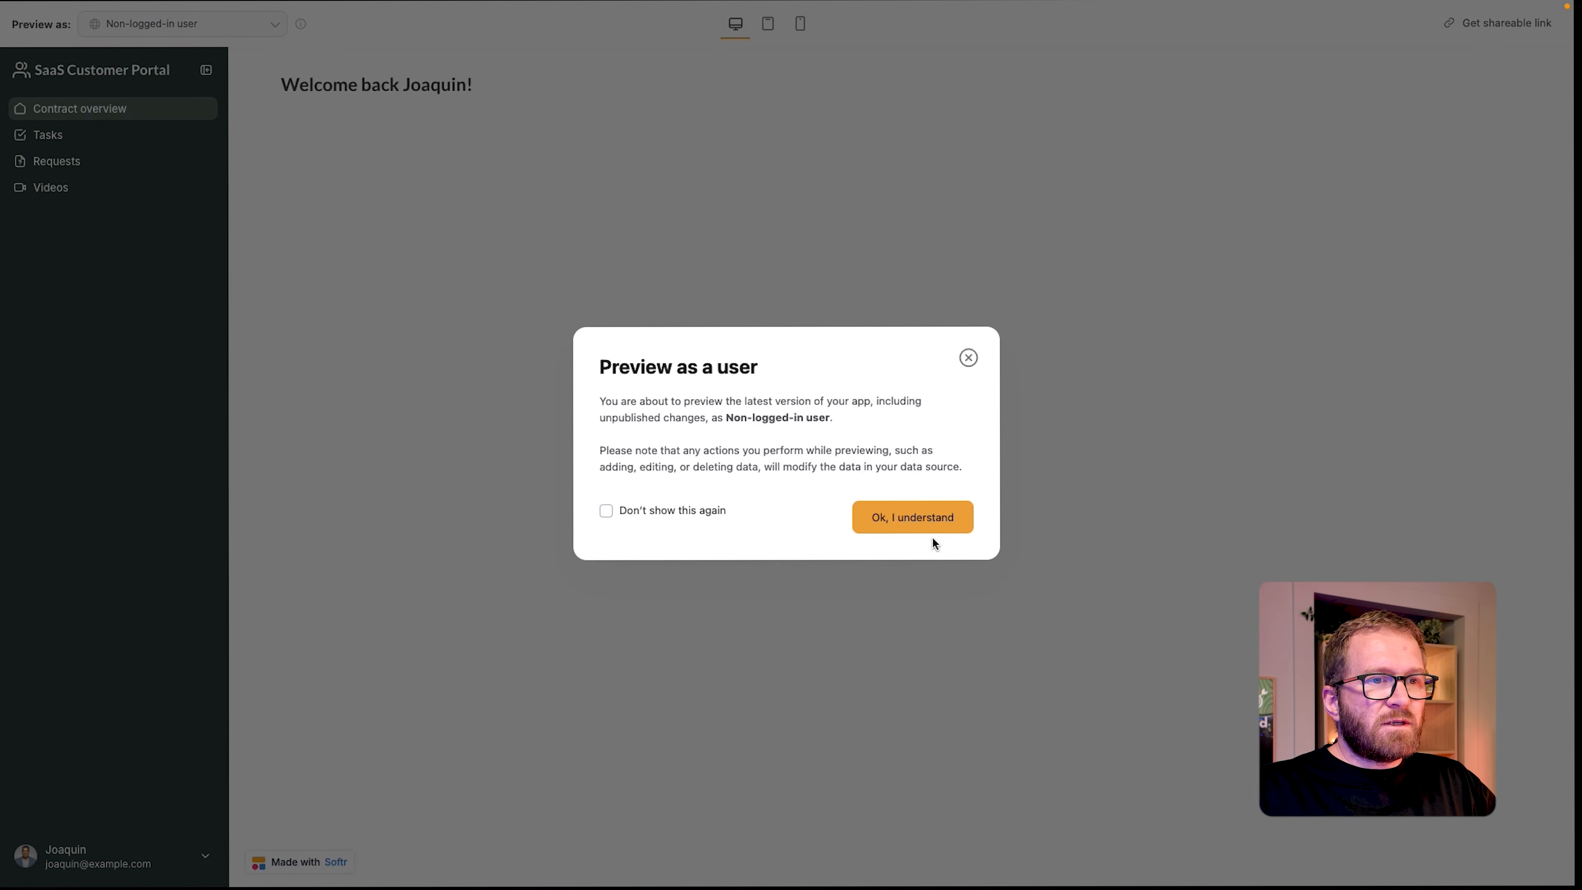
left_click(936, 526)
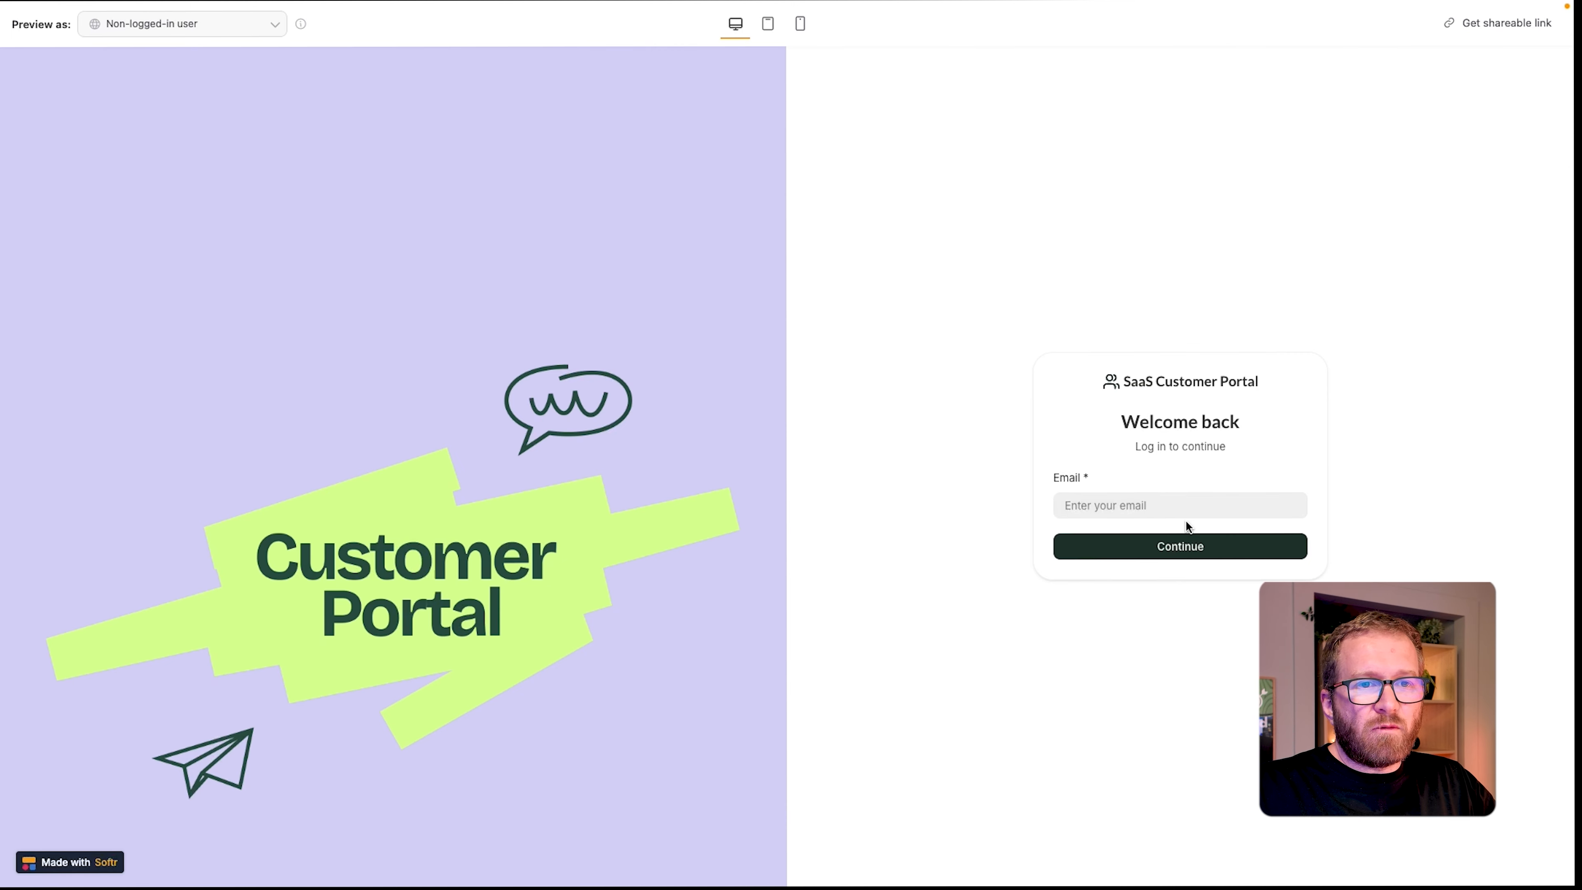
- Try the login form's email field without entering anything, and switch the preview back to the first user in the Customers group
left_click(1198, 503)
left_click(1303, 185)
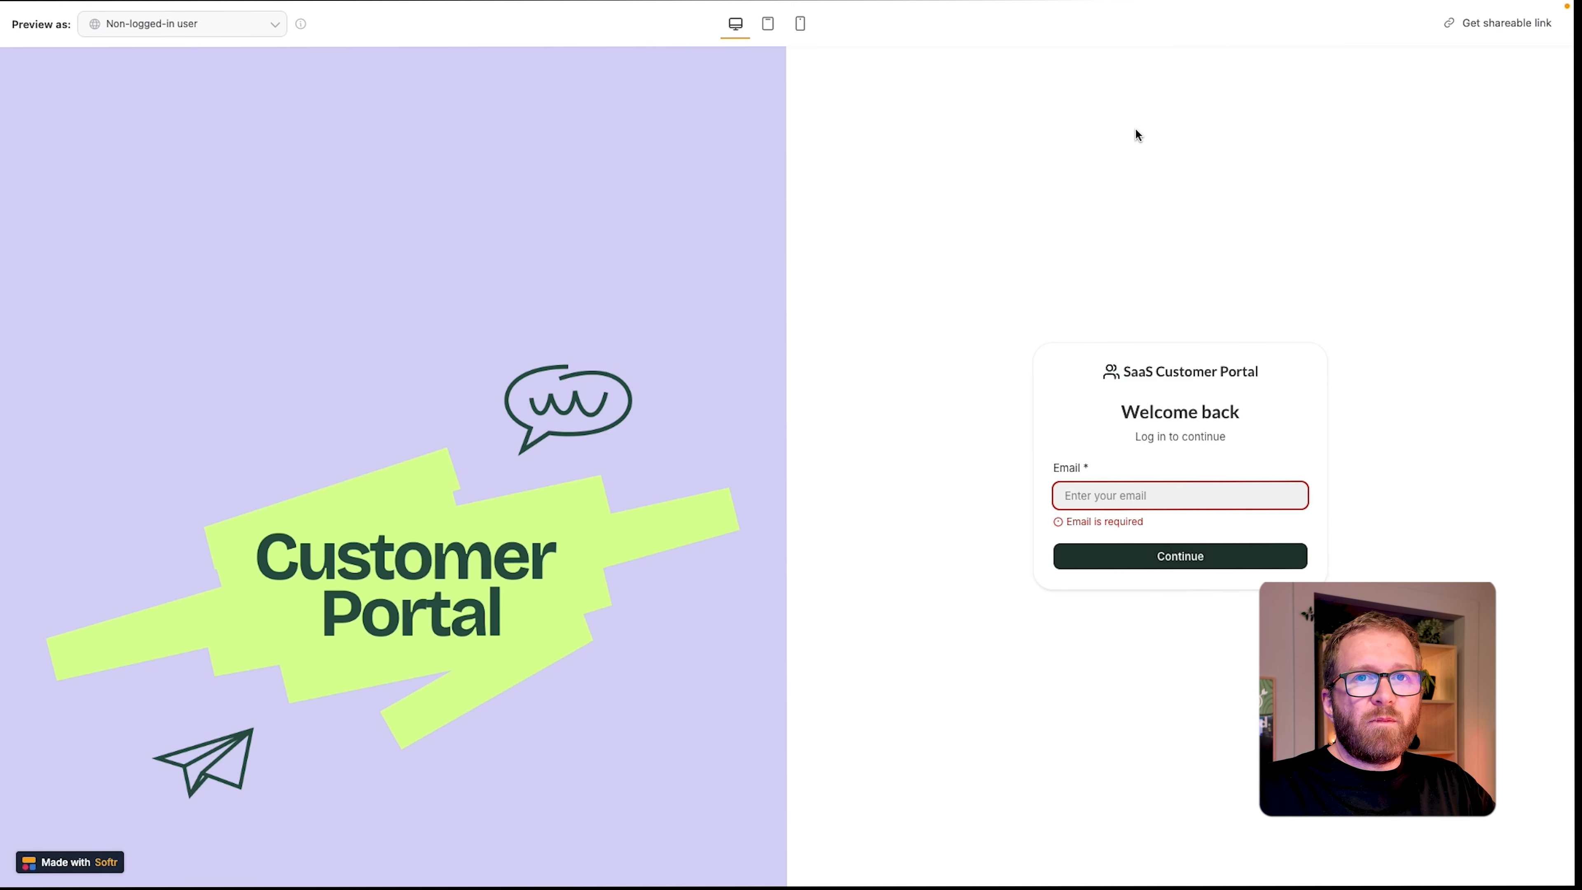
left_click(168, 18)
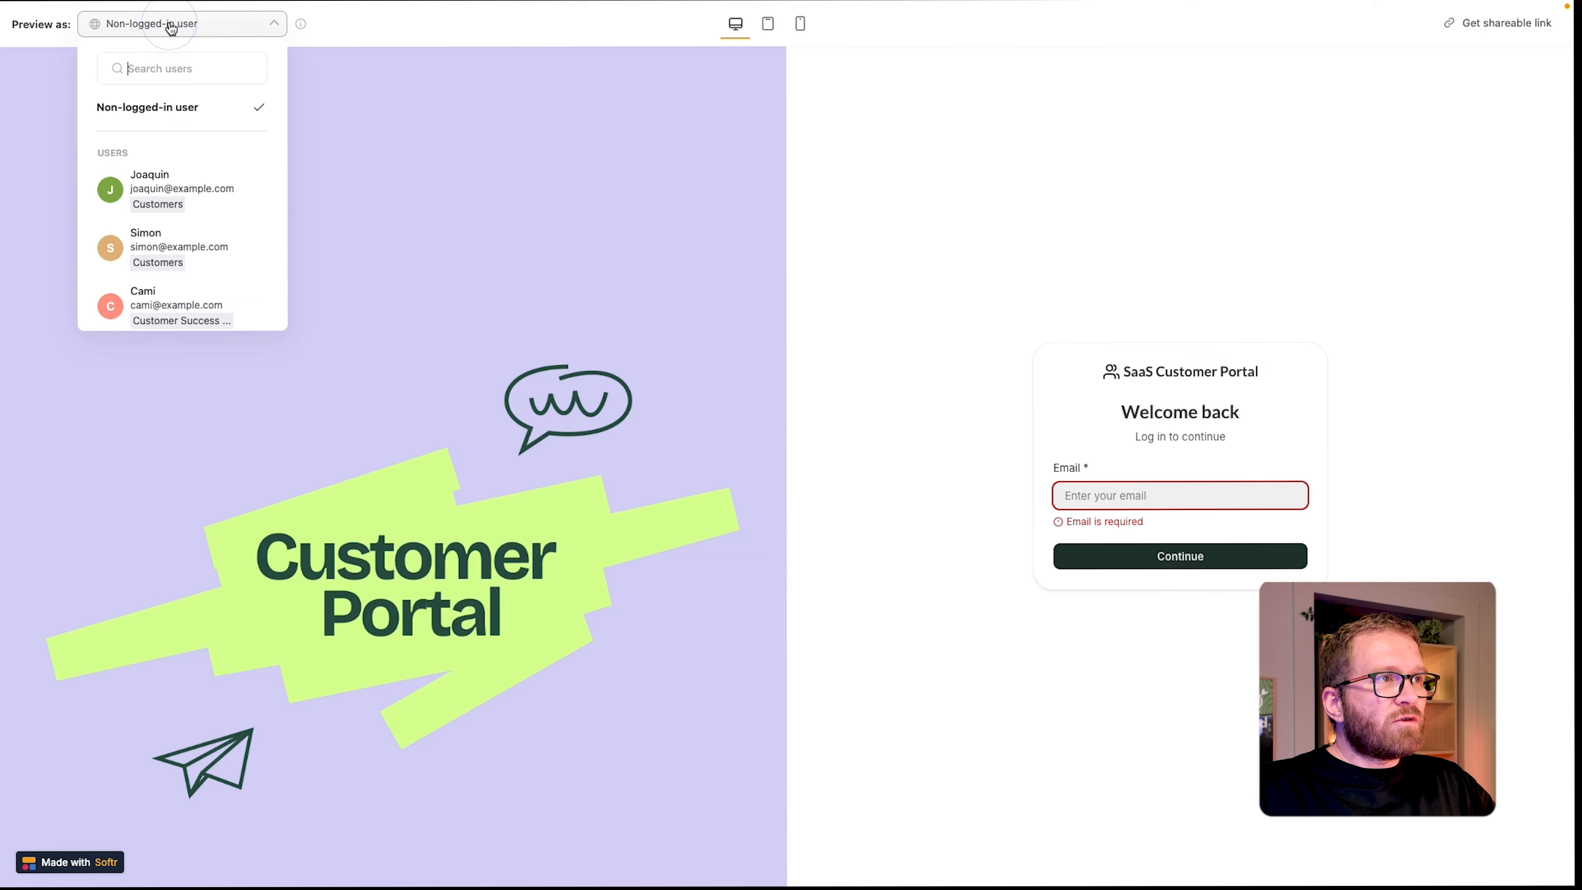
left_click(214, 186)
left_click(927, 514)
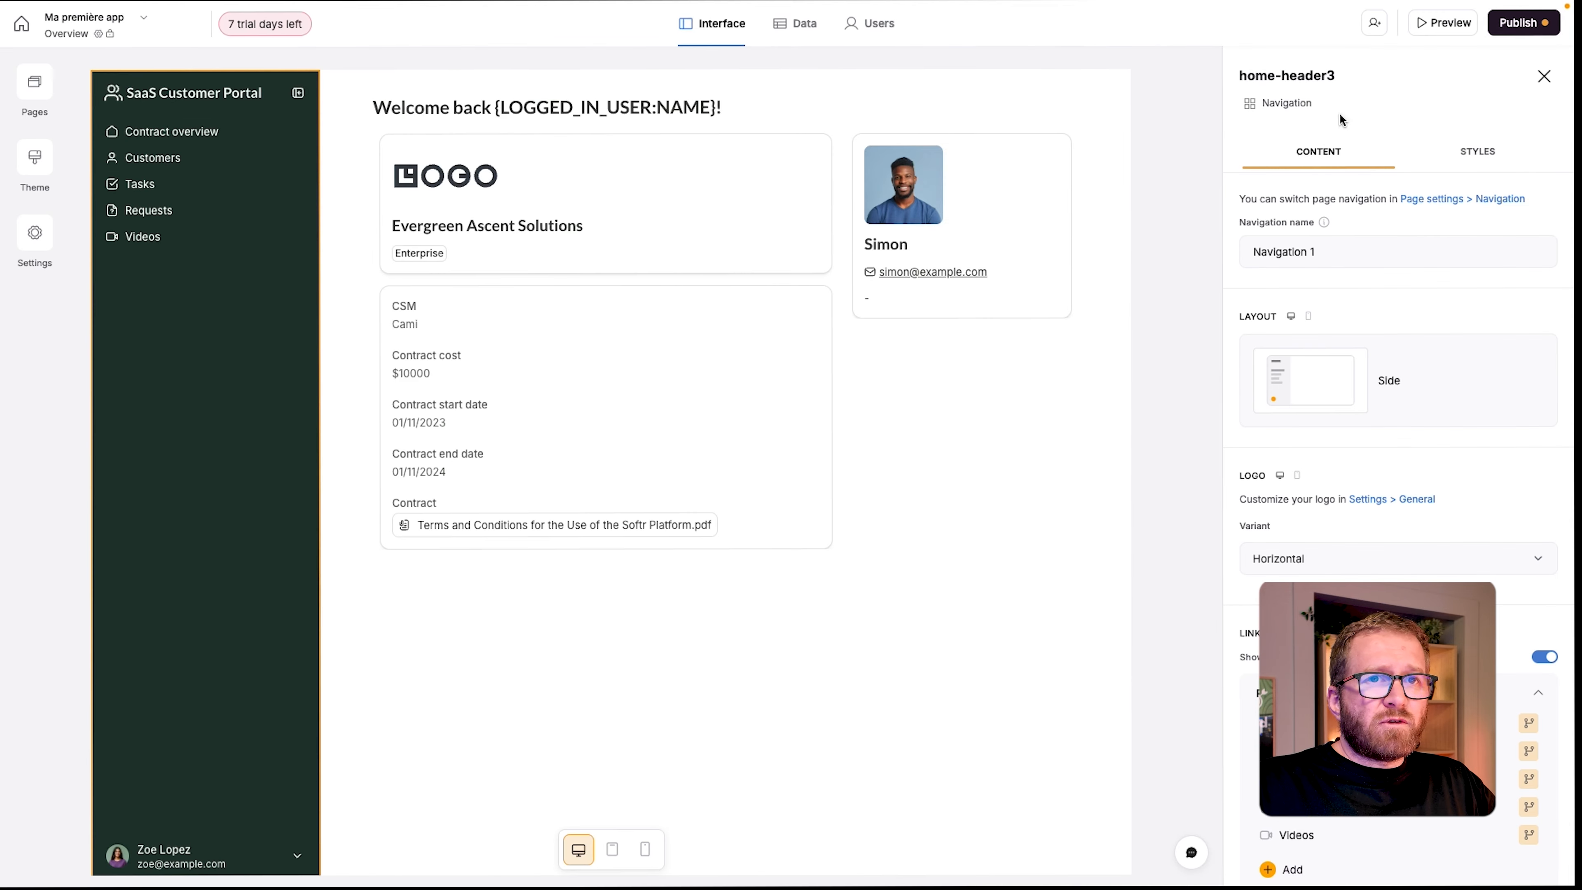
- Check the publishing options for the app and return to the overview of all apps
left_click(1536, 30)
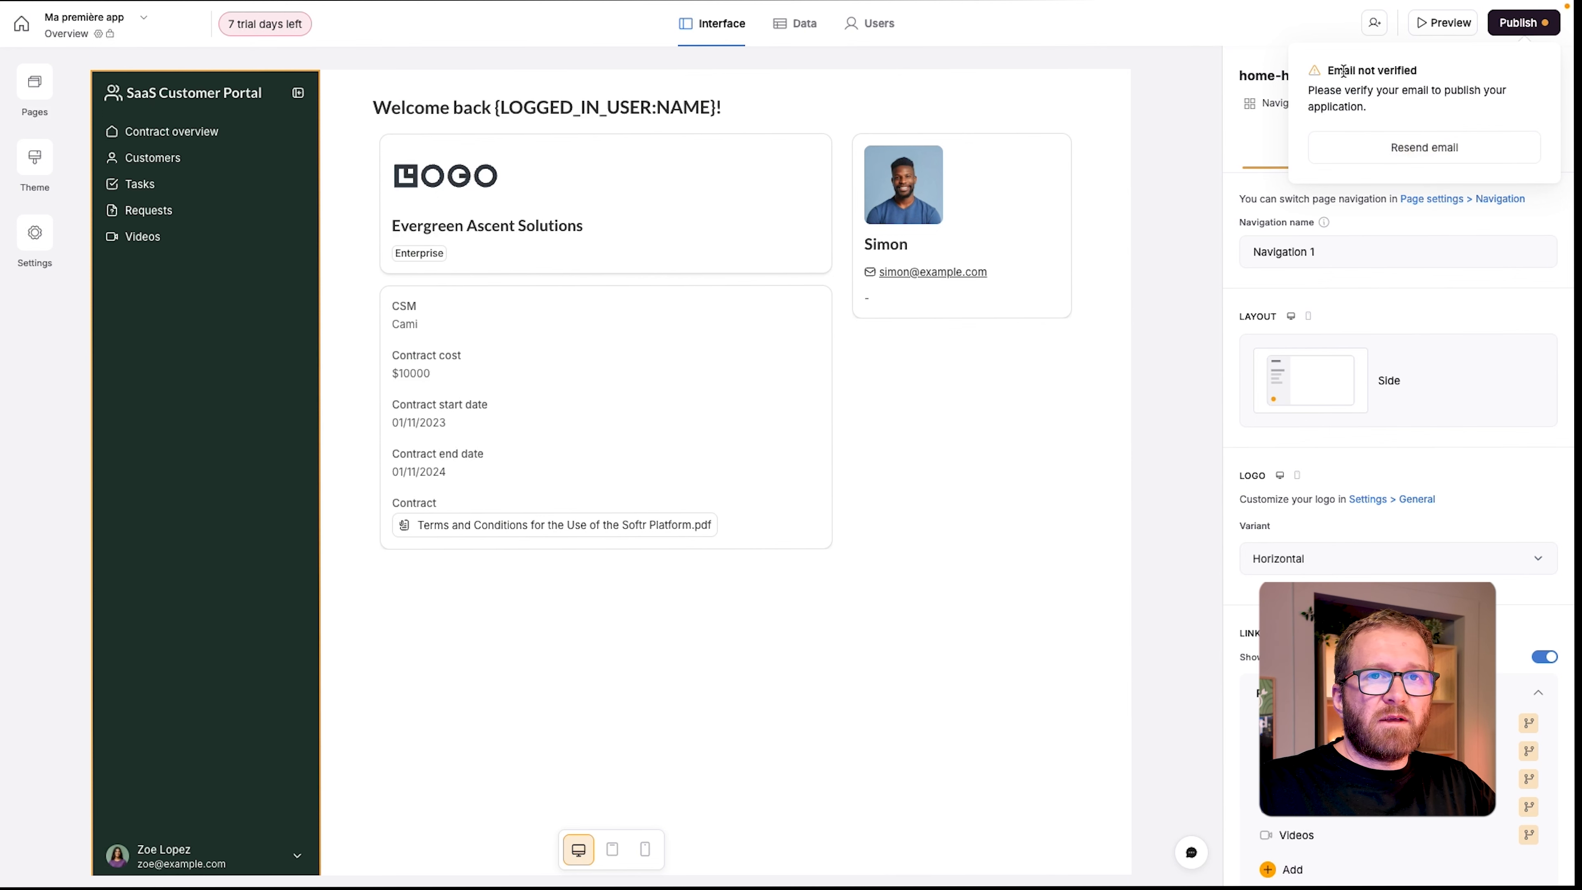
left_click(1217, 102)
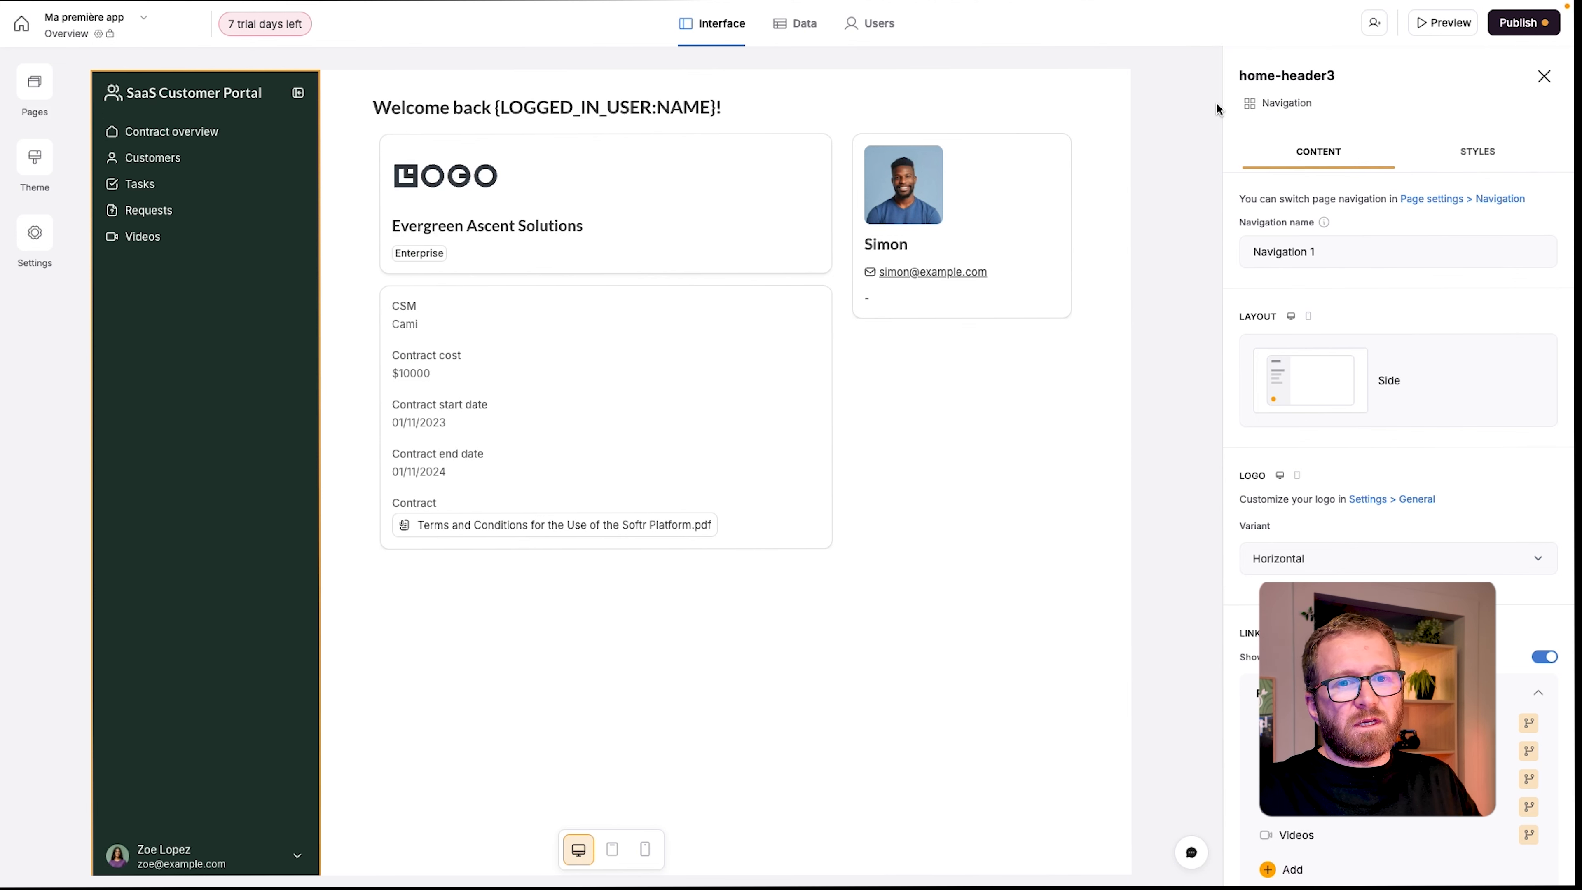
left_click(599, 107)
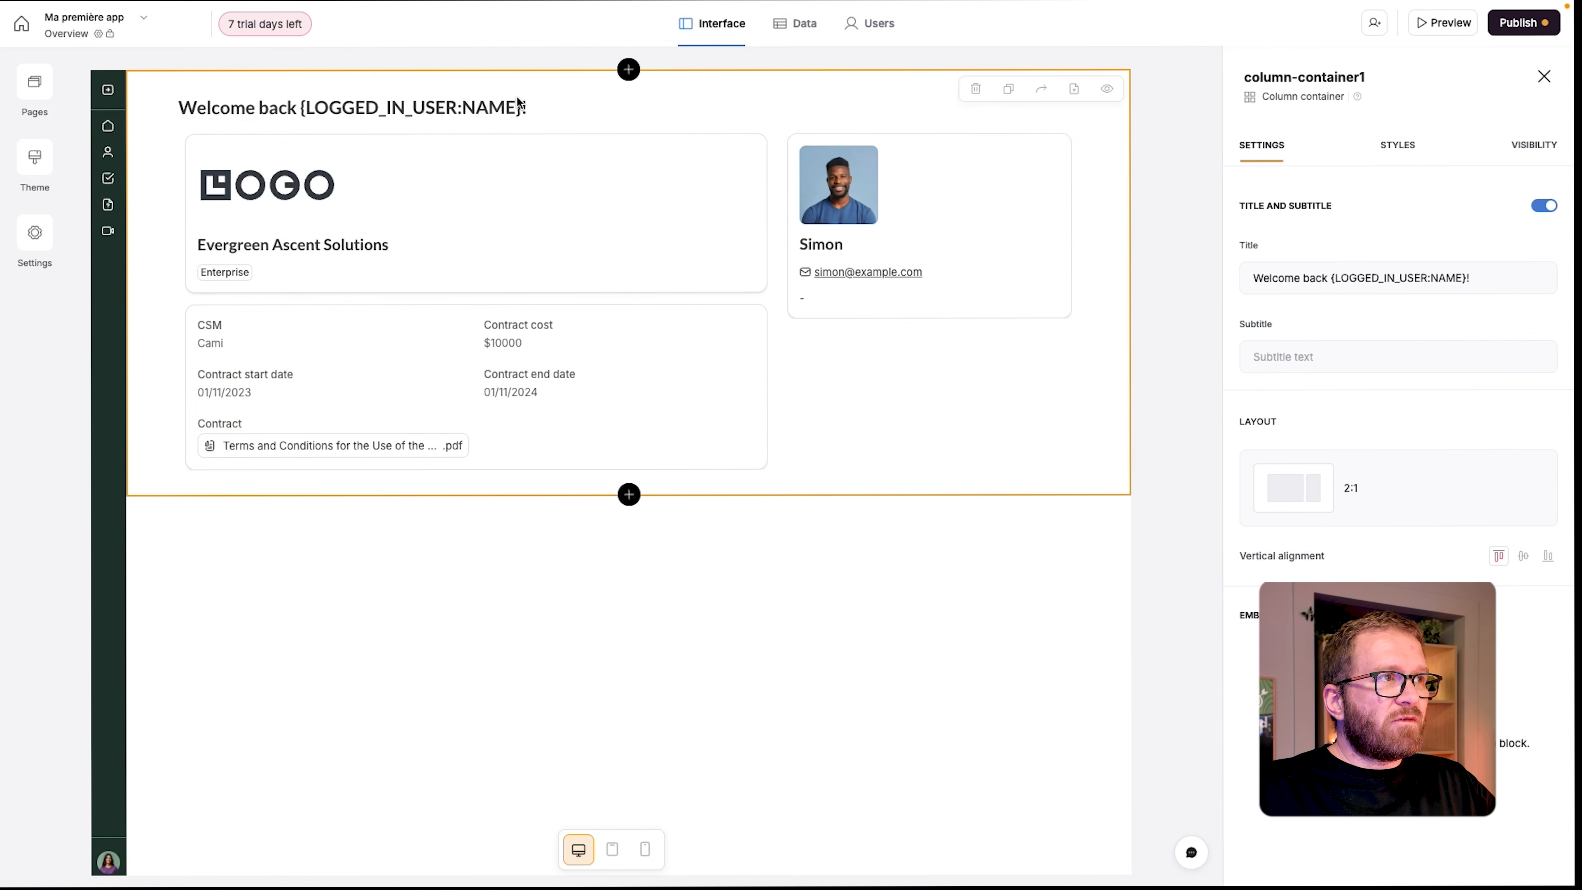
left_click(21, 28)
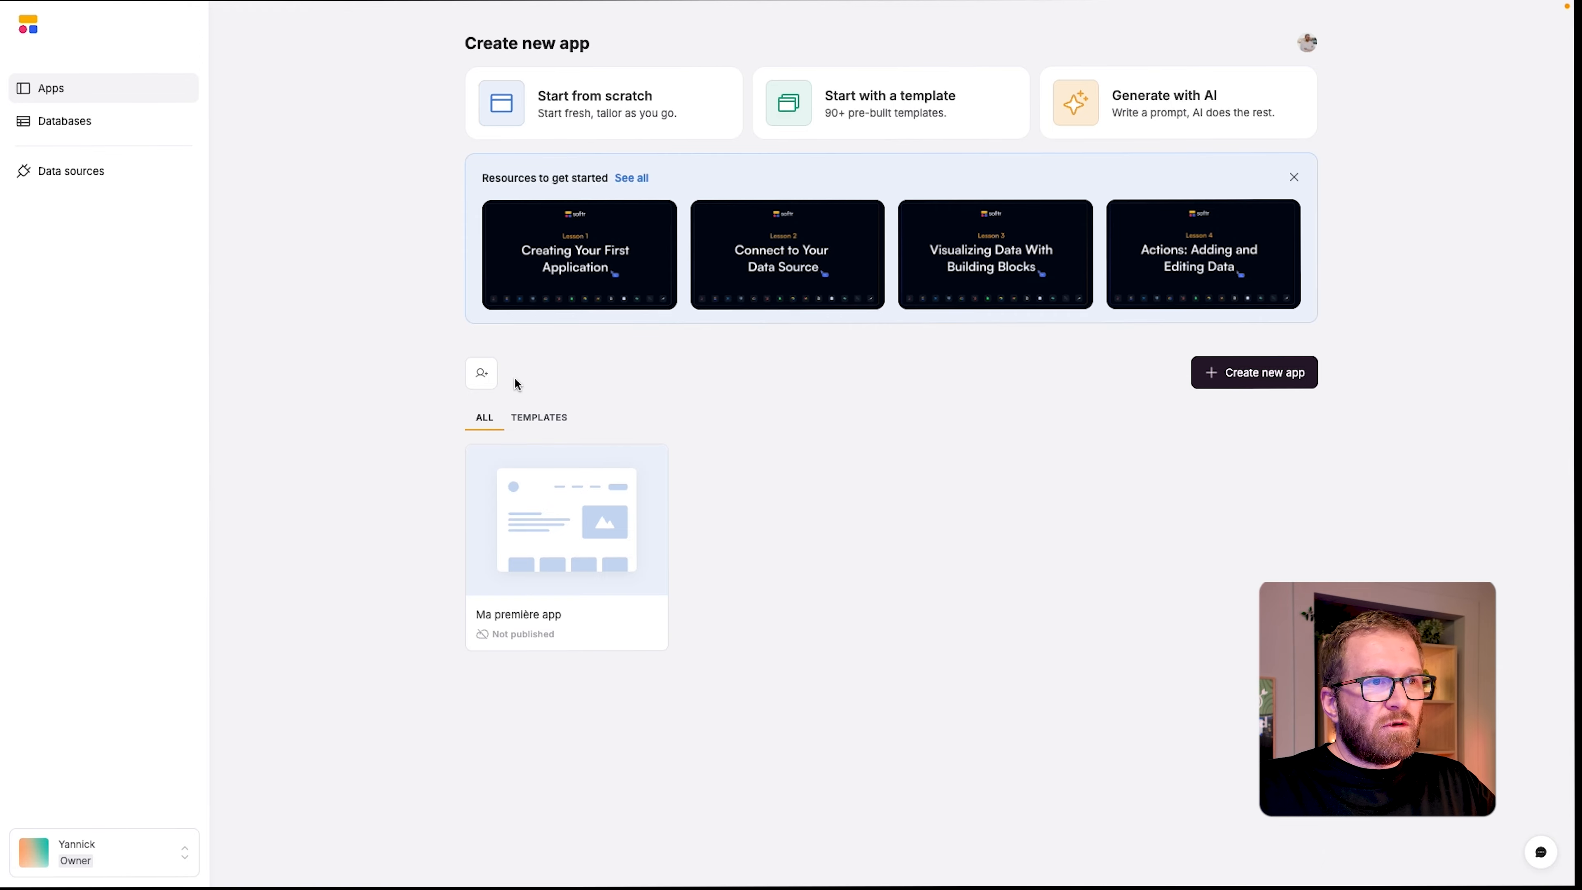